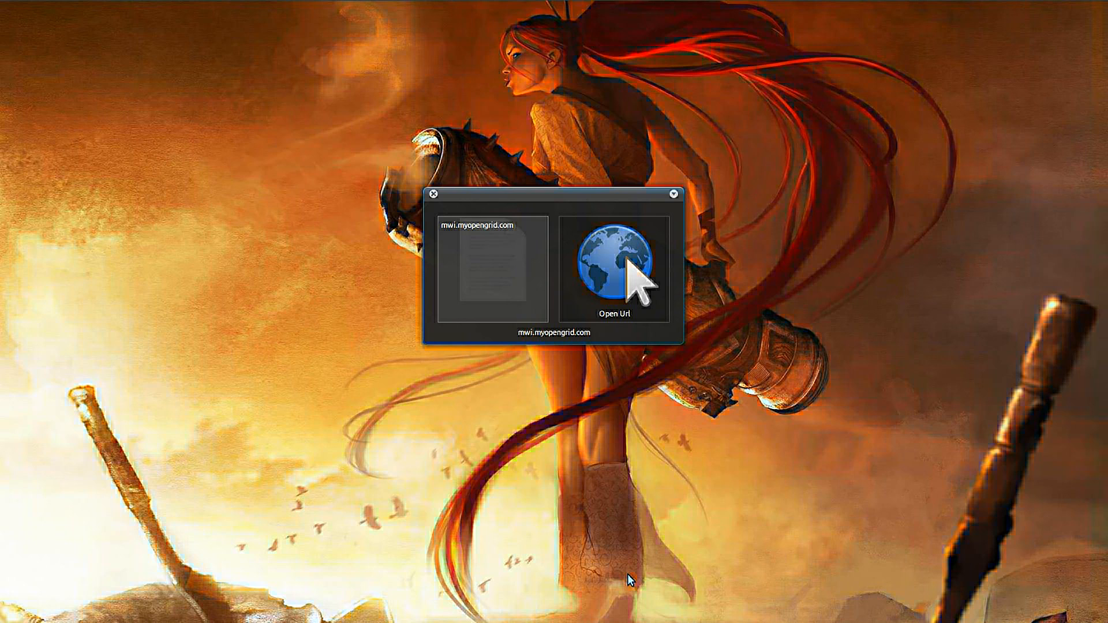
Open the Mwi site and download mwi-master.zip, saving it into the myopengrid.com folder.
key("Return")
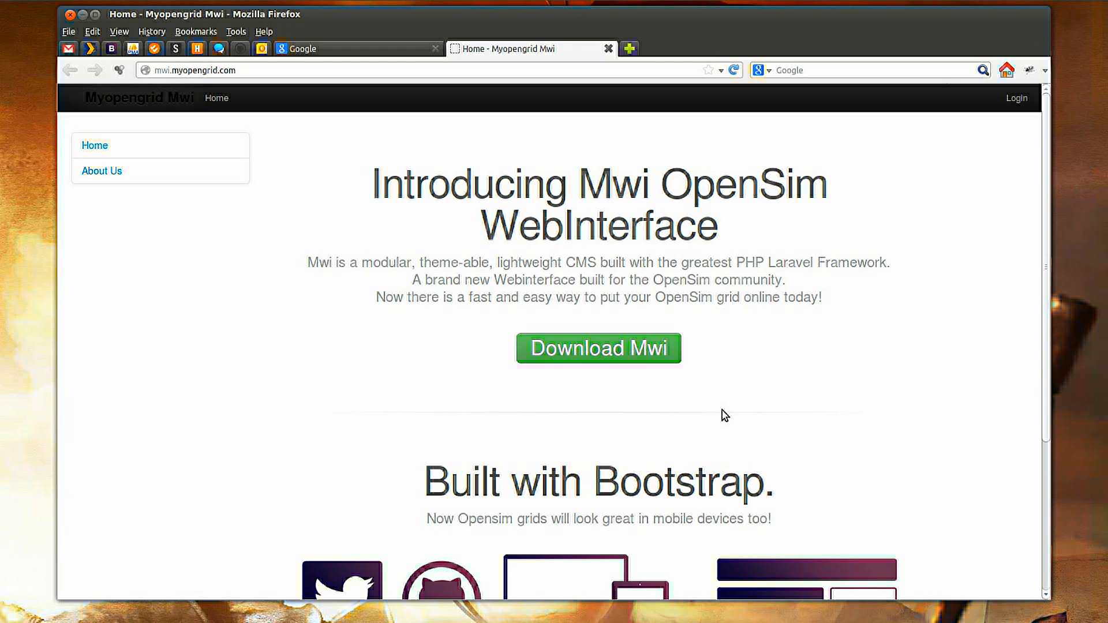
left_click(603, 350)
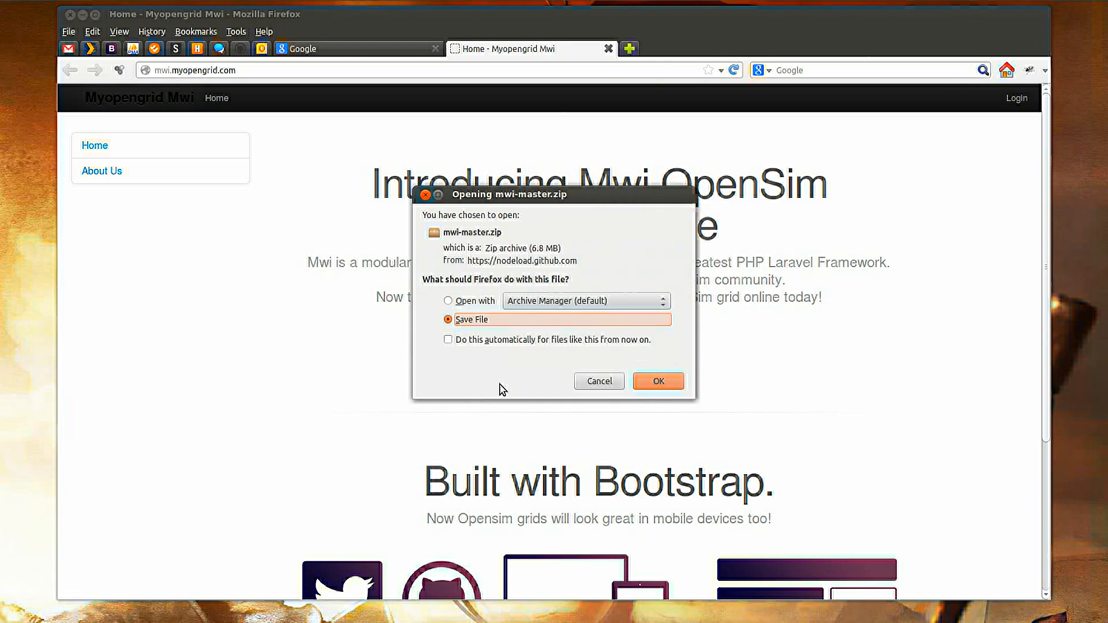
left_click(653, 383)
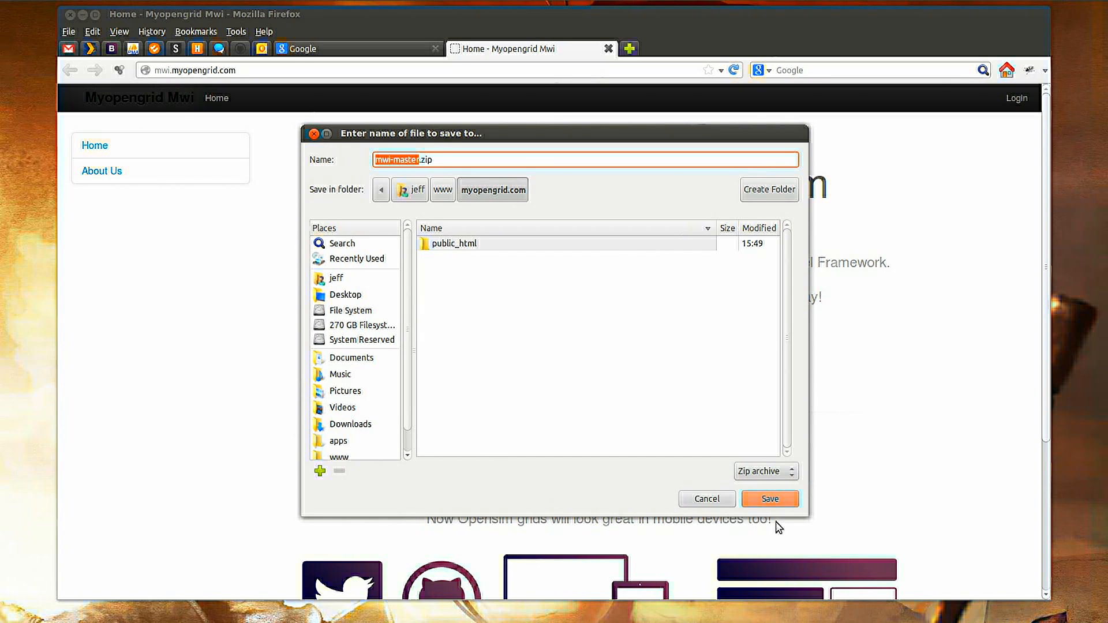
left_click(772, 500)
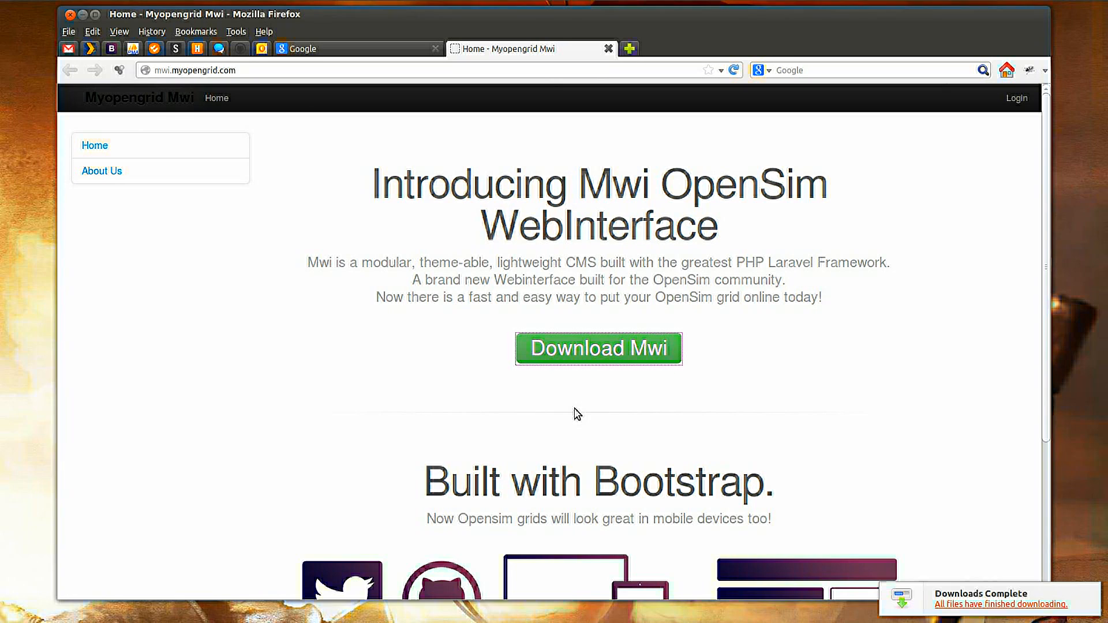
Open the www folder in the file manager and browse into myopengrid.com/public_html.
key("super+space")
type("www")
key("Return")
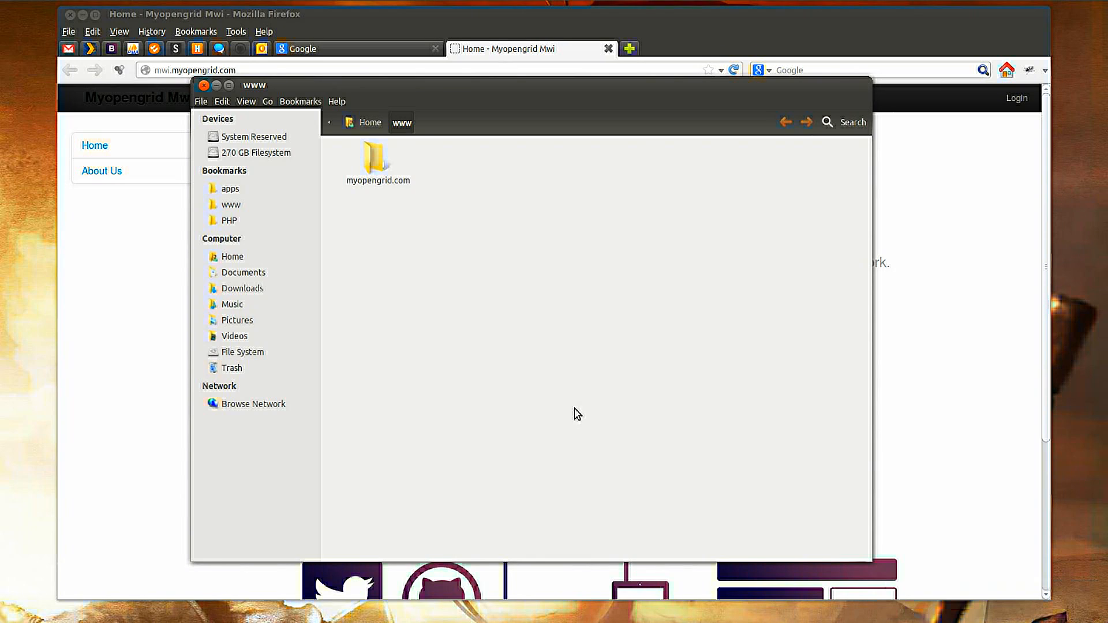
double_click(365, 183)
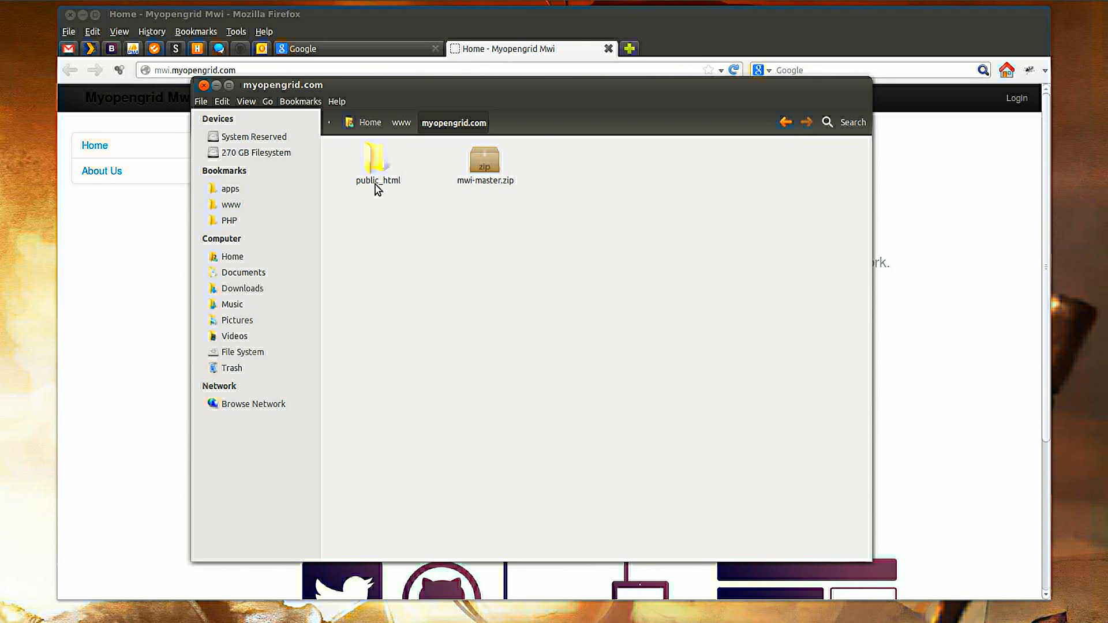
double_click(377, 164)
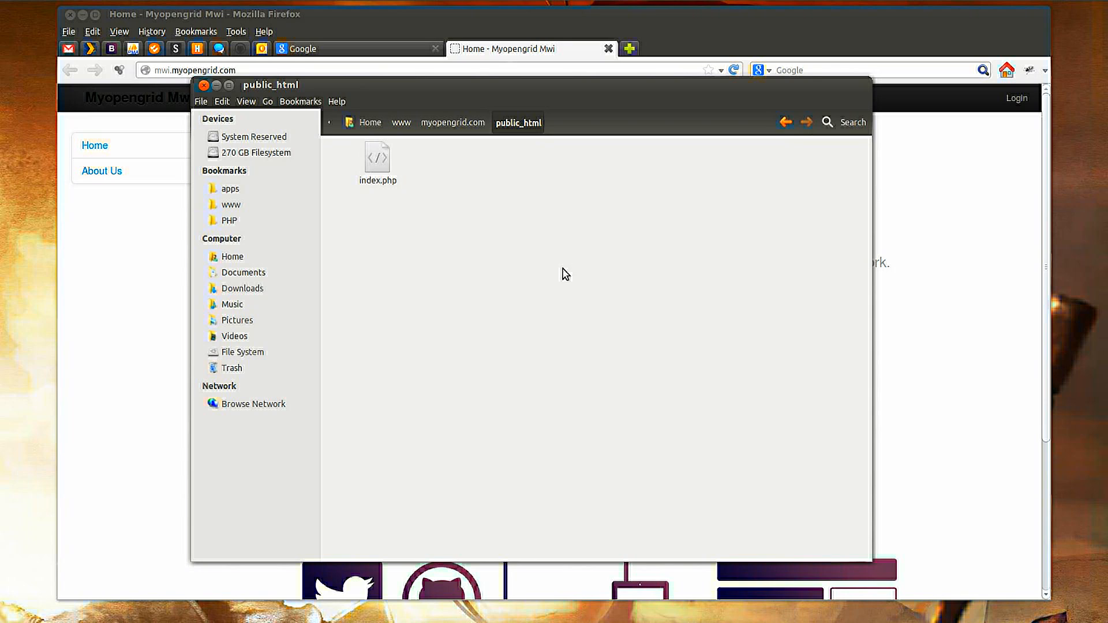
Load myopengrid.com in a new browser tab to check the current site, then return to the file manager.
key("ctrl+space")
type("myopengrid.com")
key("Return")
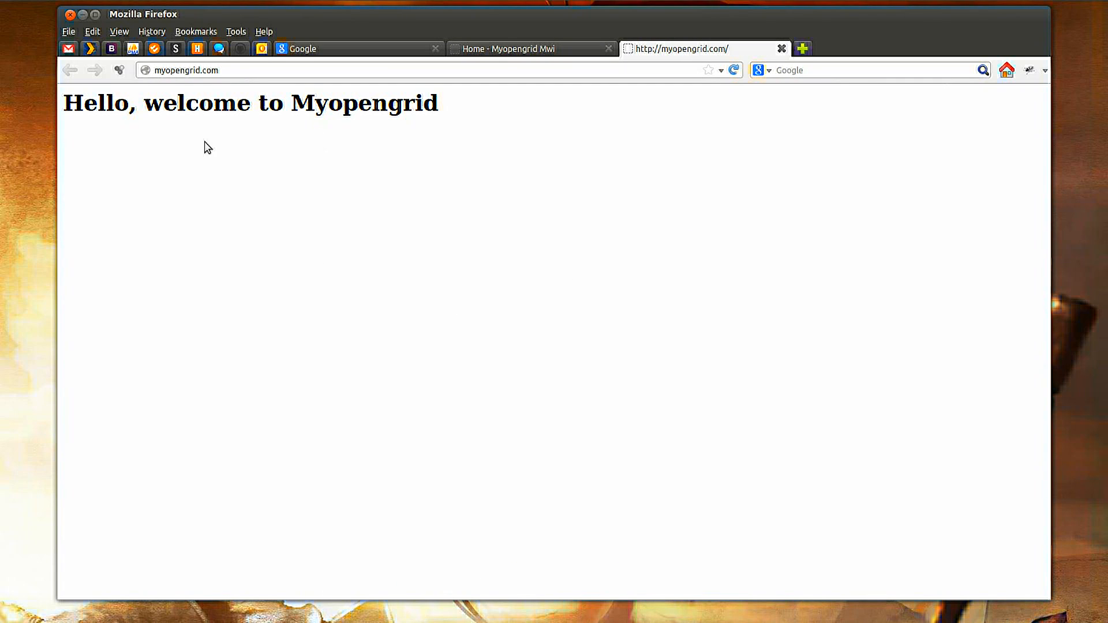
left_click_drag(69, 102, 517, 114)
left_click(442, 208)
key("super+w")
left_click(404, 285)
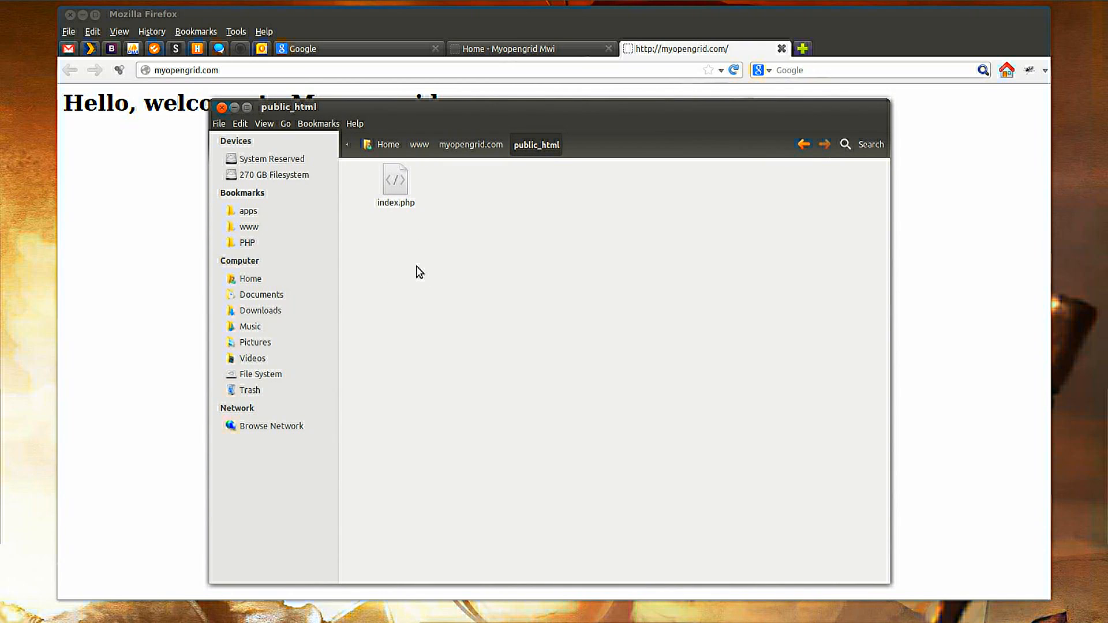
Open mwi-master.zip from the myopengrid.com folder in the archive manager and browse into its mwi-master folder.
left_click(474, 141)
left_click(470, 271)
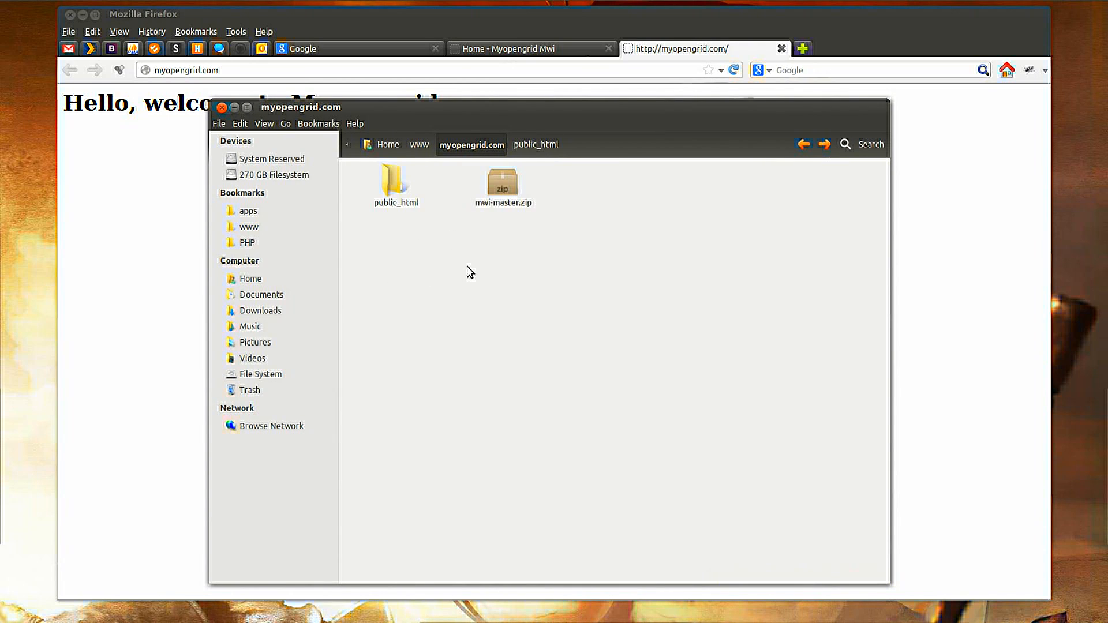
left_click(505, 209)
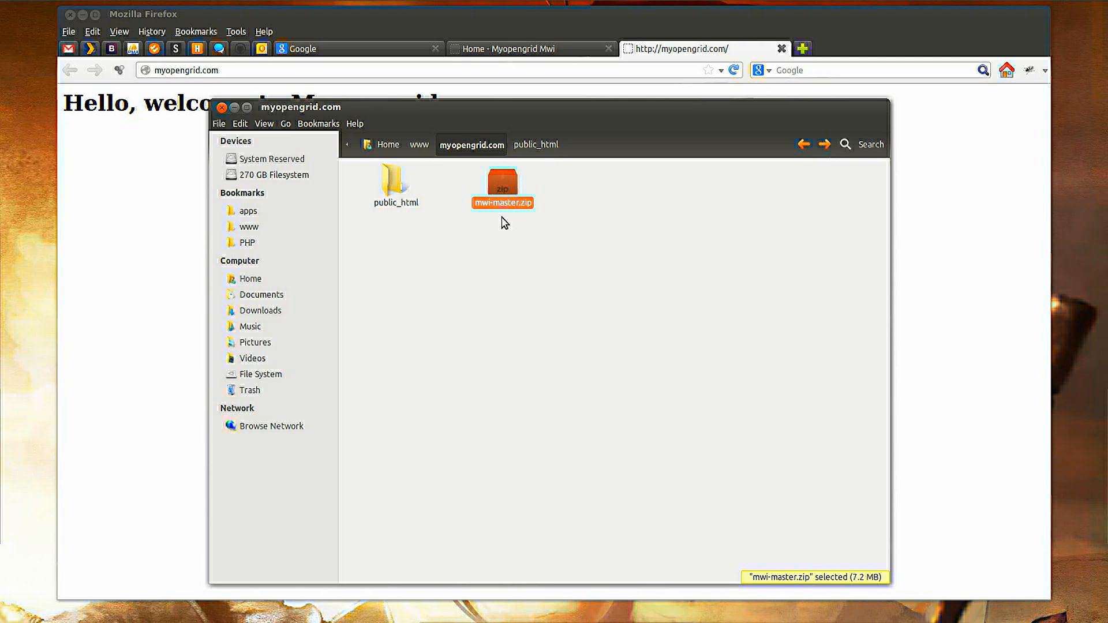
double_click(505, 210)
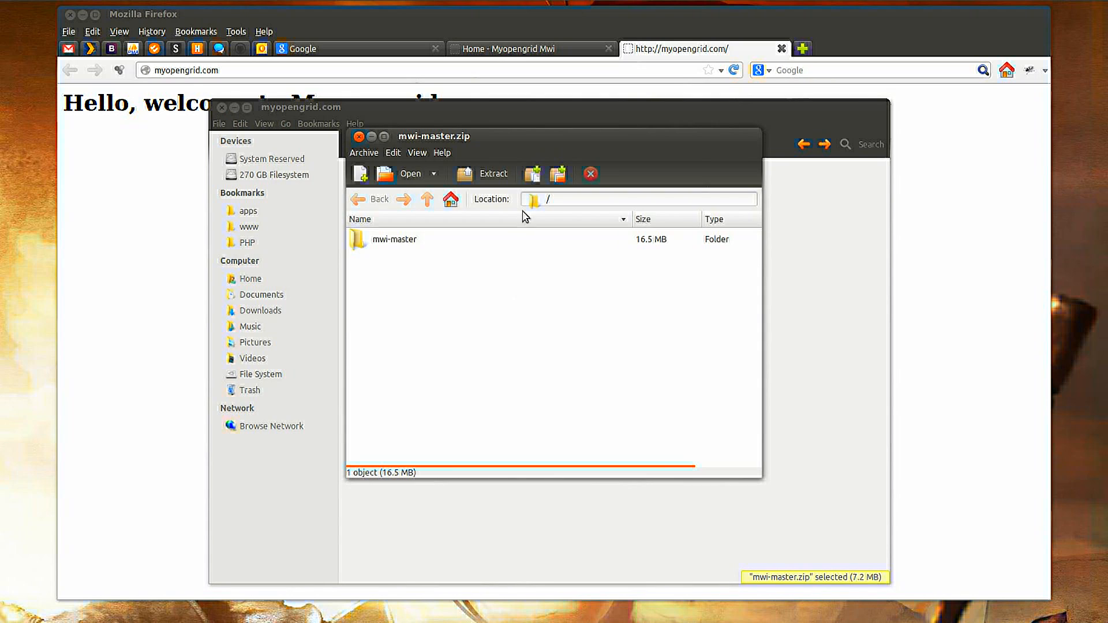
left_click_drag(535, 136, 840, 134)
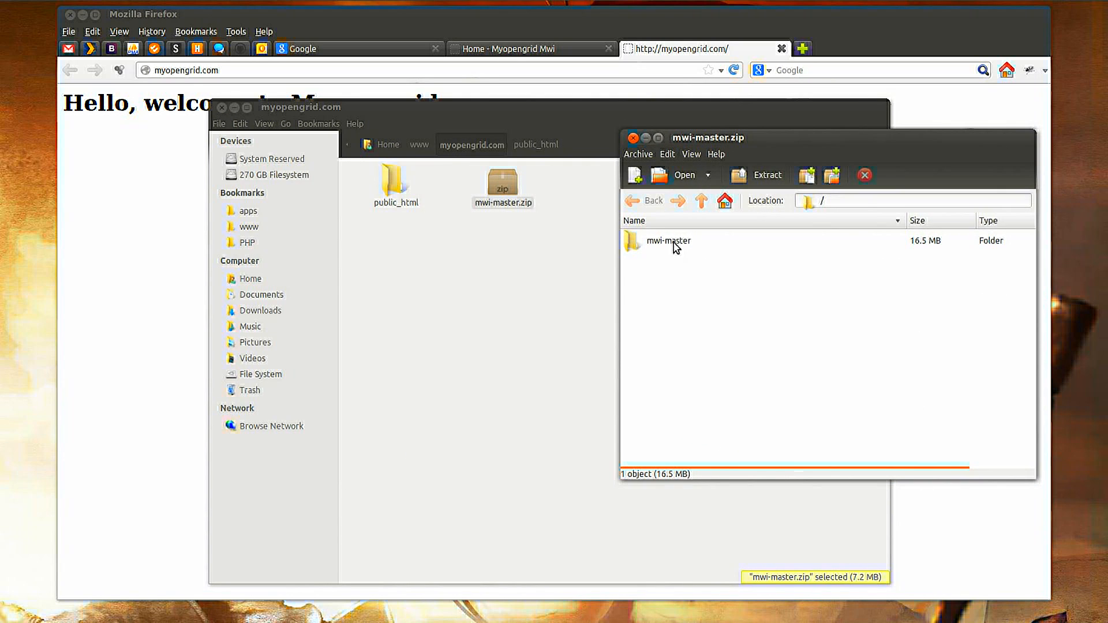
double_click(676, 250)
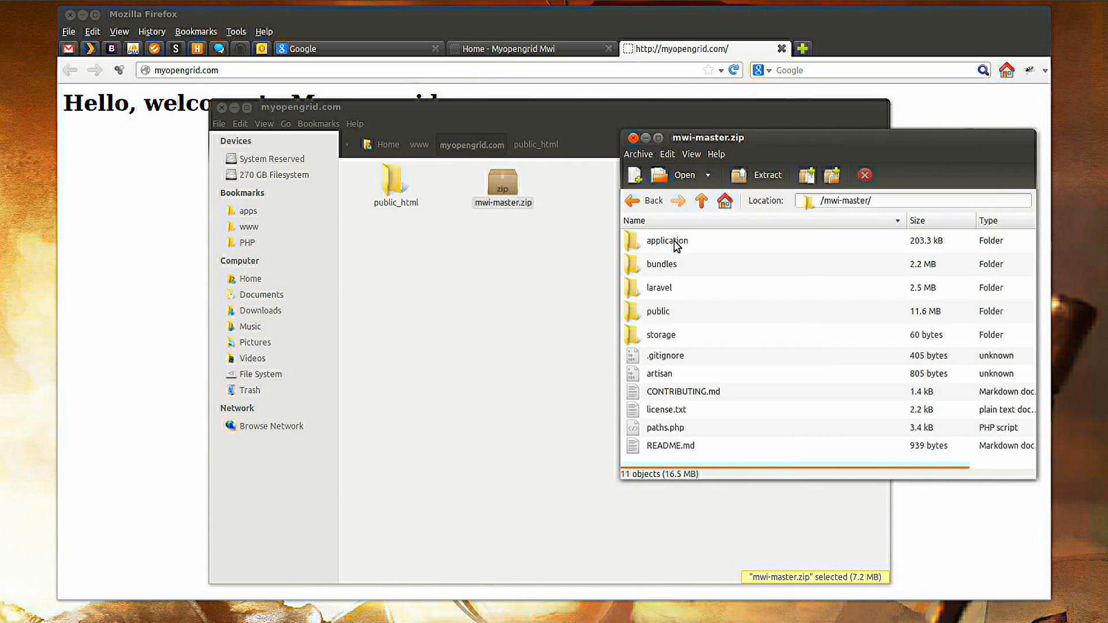
left_click(662, 314)
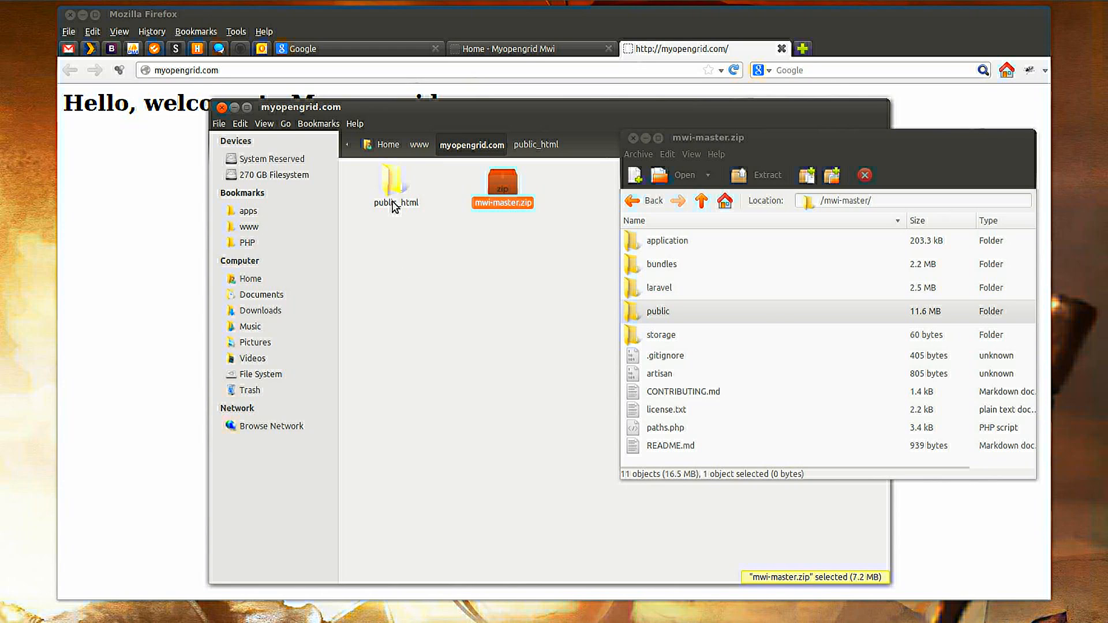
Open the archive's public folder alongside the site's public_html folder.
left_click(400, 272)
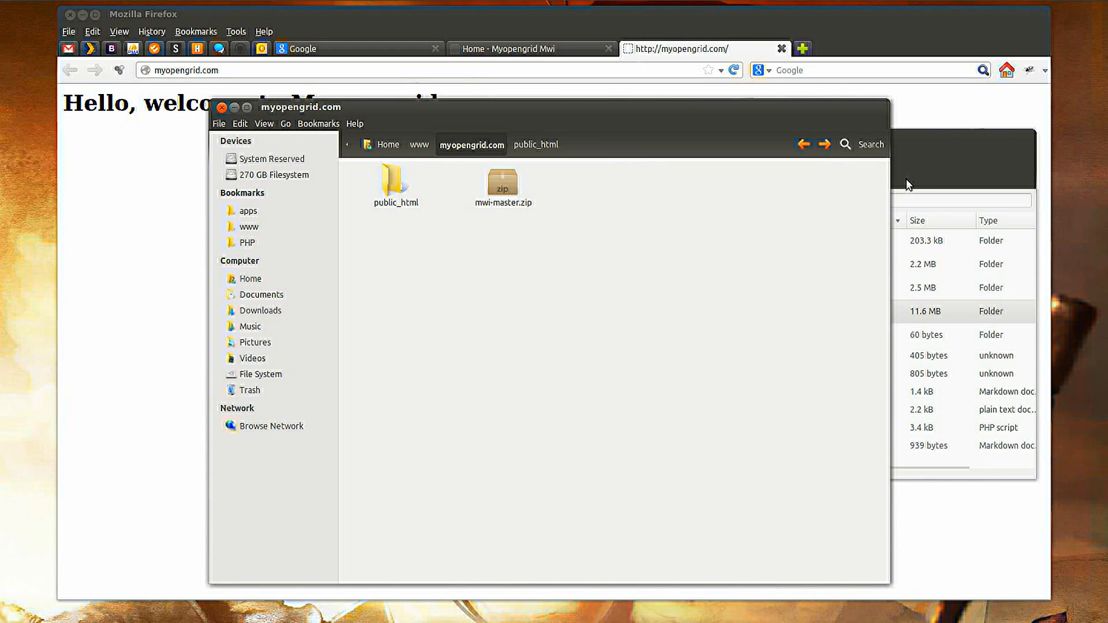
left_click(923, 161)
double_click(681, 318)
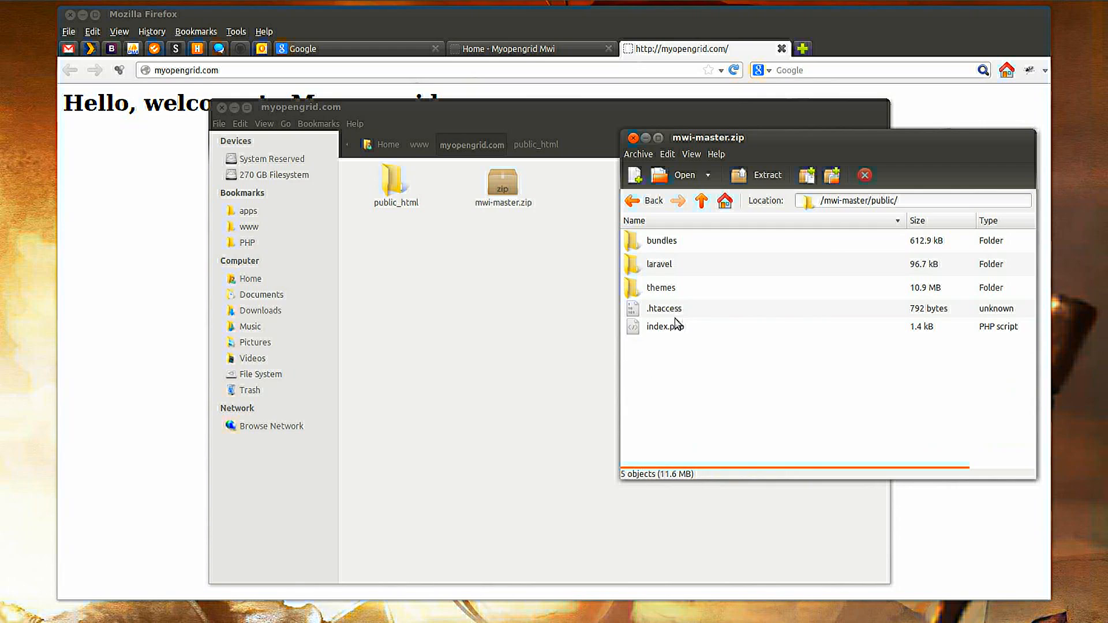
left_click(434, 256)
double_click(399, 208)
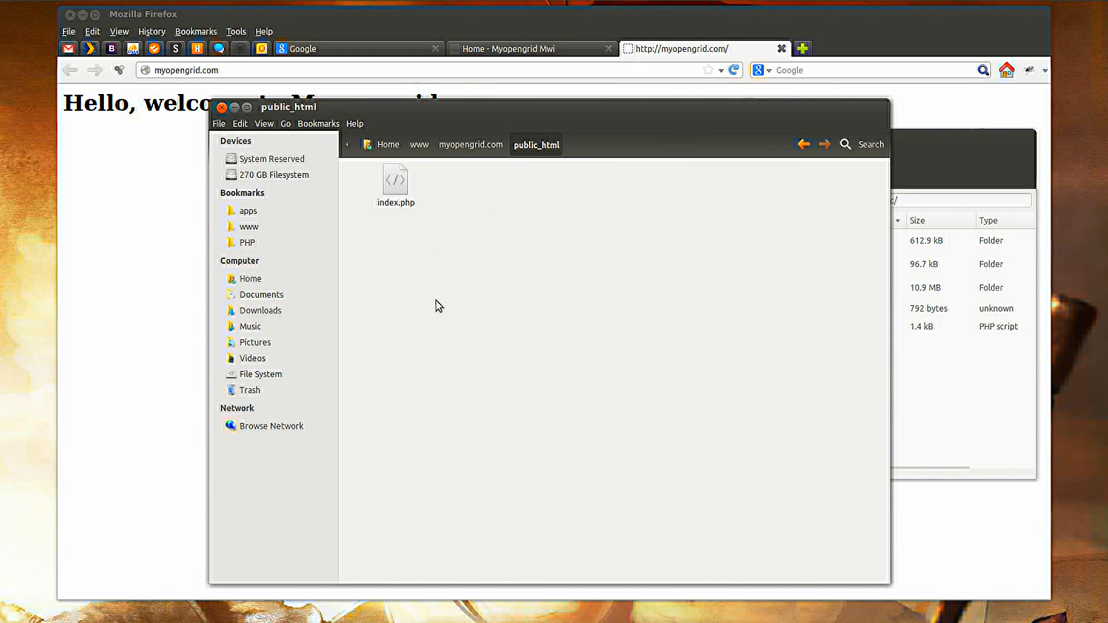
Permanently delete index.php from public_html.
left_click(392, 209)
key("shift+Delete")
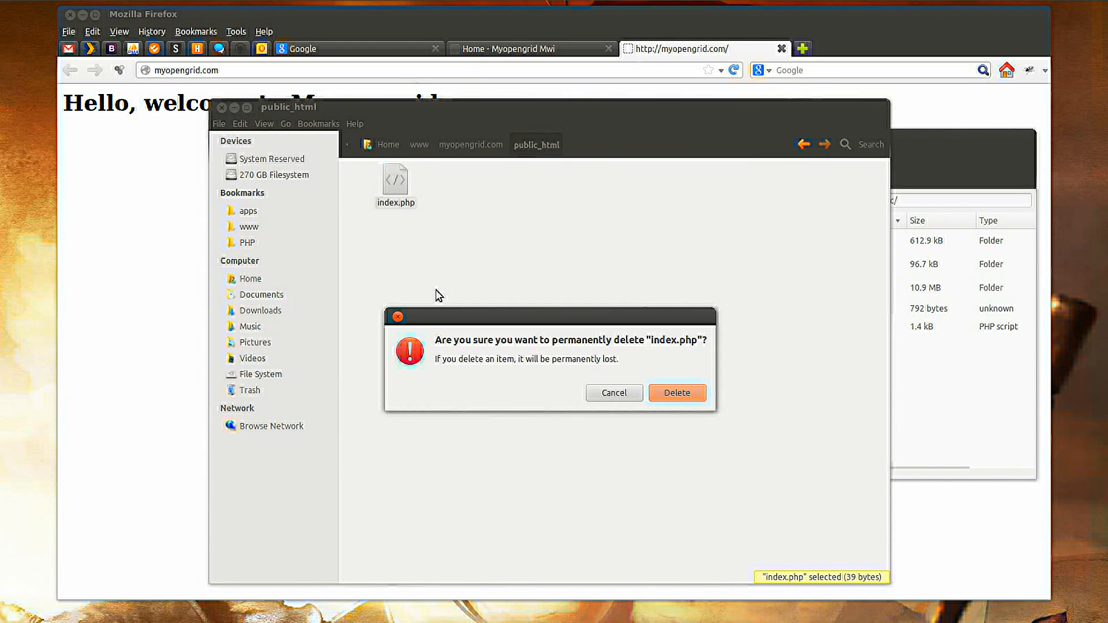
left_click(676, 395)
Copy all contents of the archive's public folder into public_html.
left_click(923, 150)
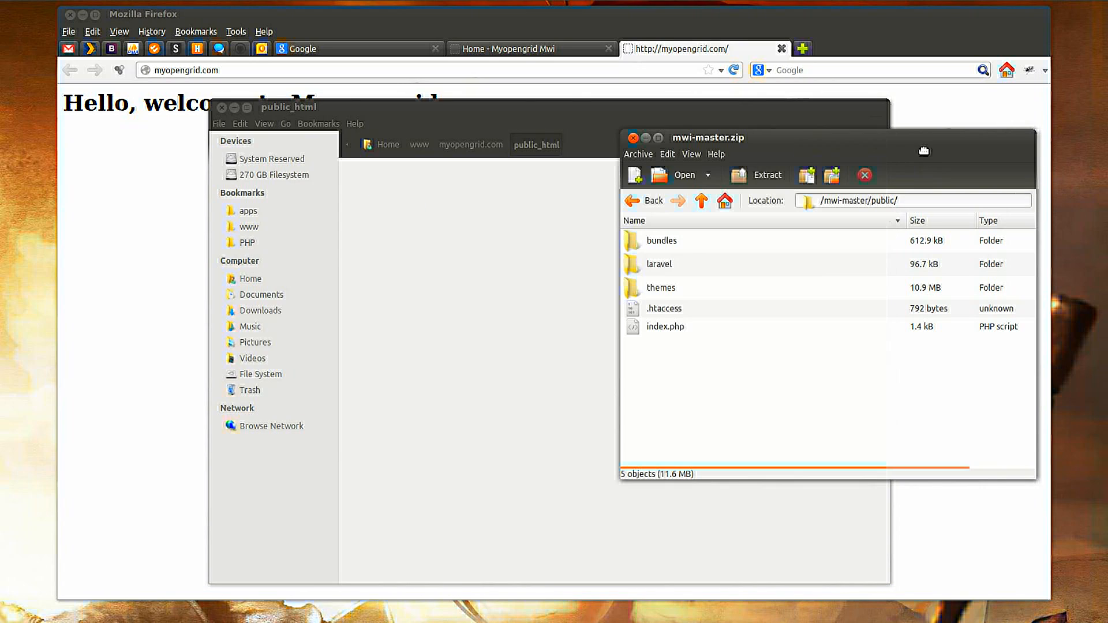
left_click(668, 245)
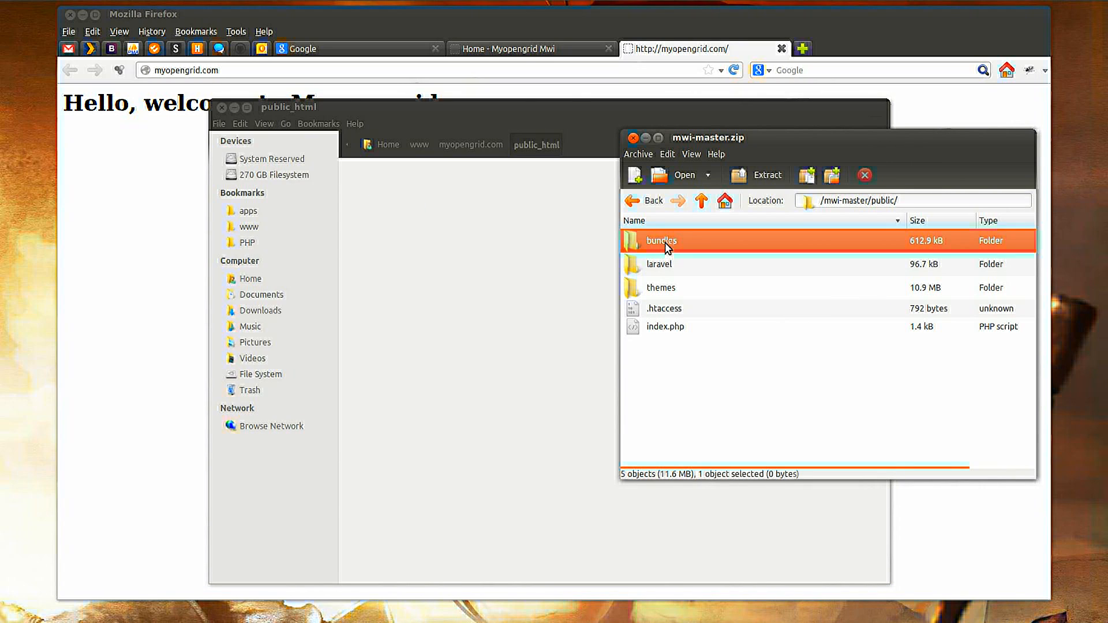
left_click(657, 329, "shift")
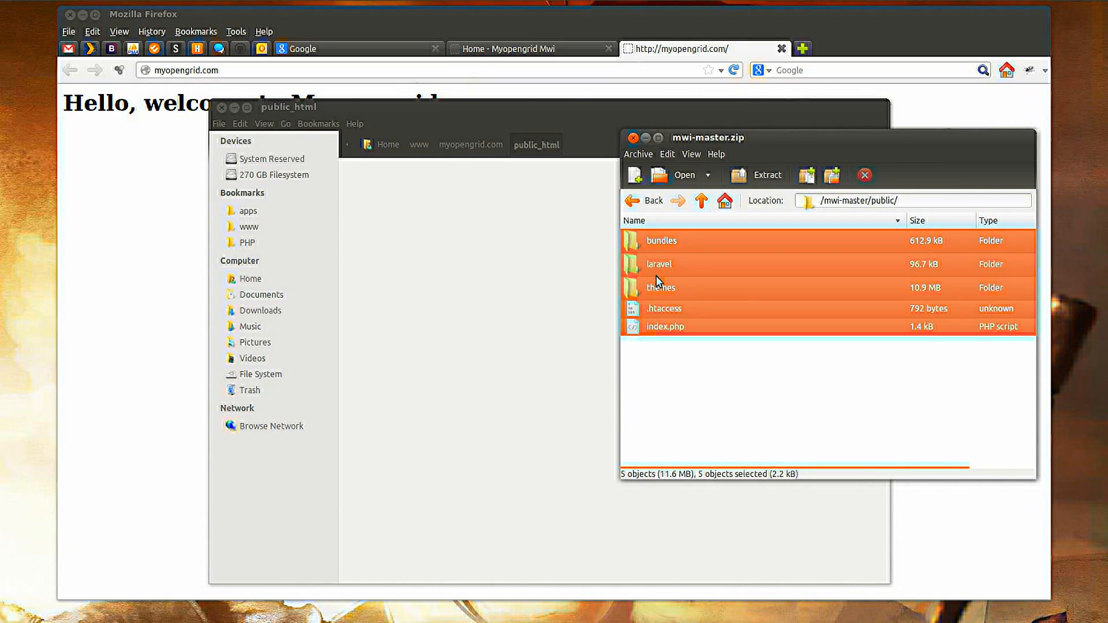
left_click(657, 268)
left_click(660, 245)
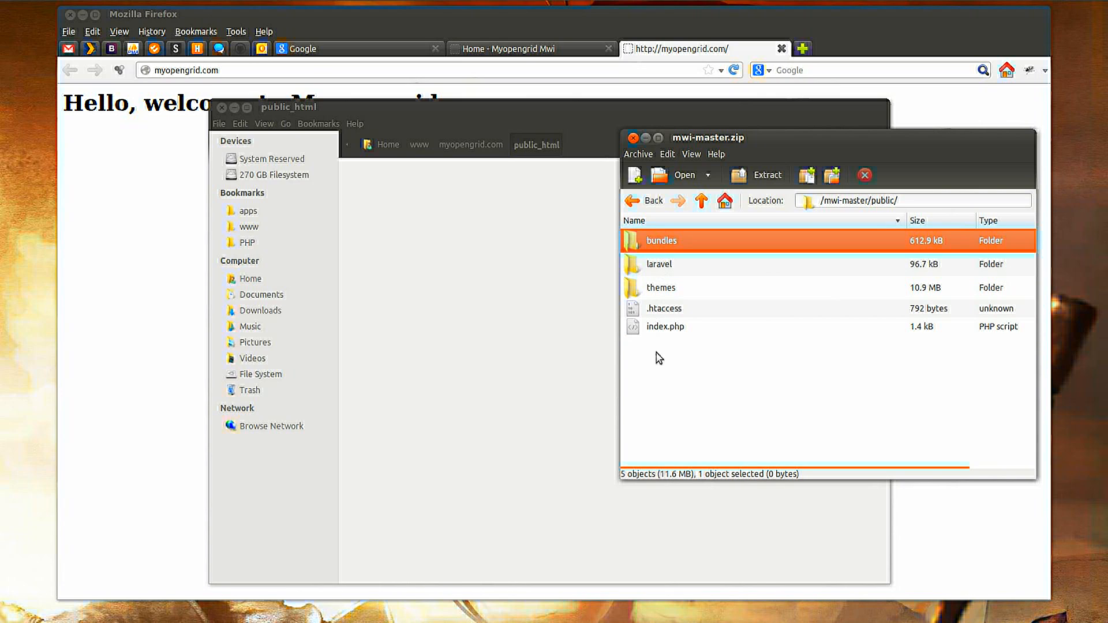
left_click(660, 327, "shift")
left_click_drag(667, 310, 544, 317)
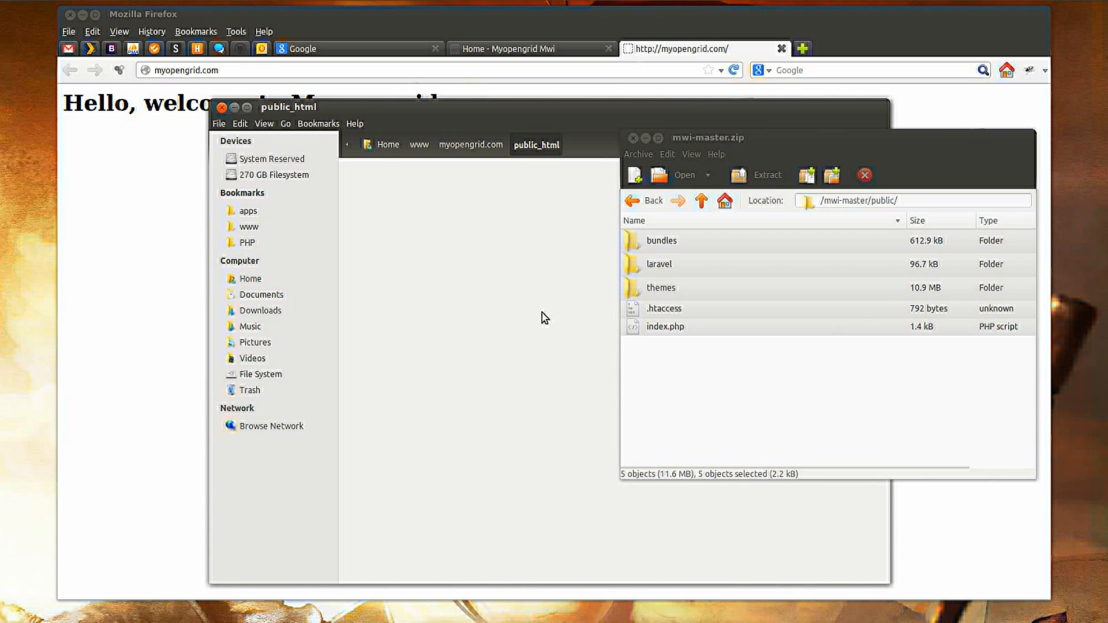
left_click(519, 344)
Copy every mwi-master item except the public folder into the myopengrid.com folder and close the archive manager.
left_click(474, 145)
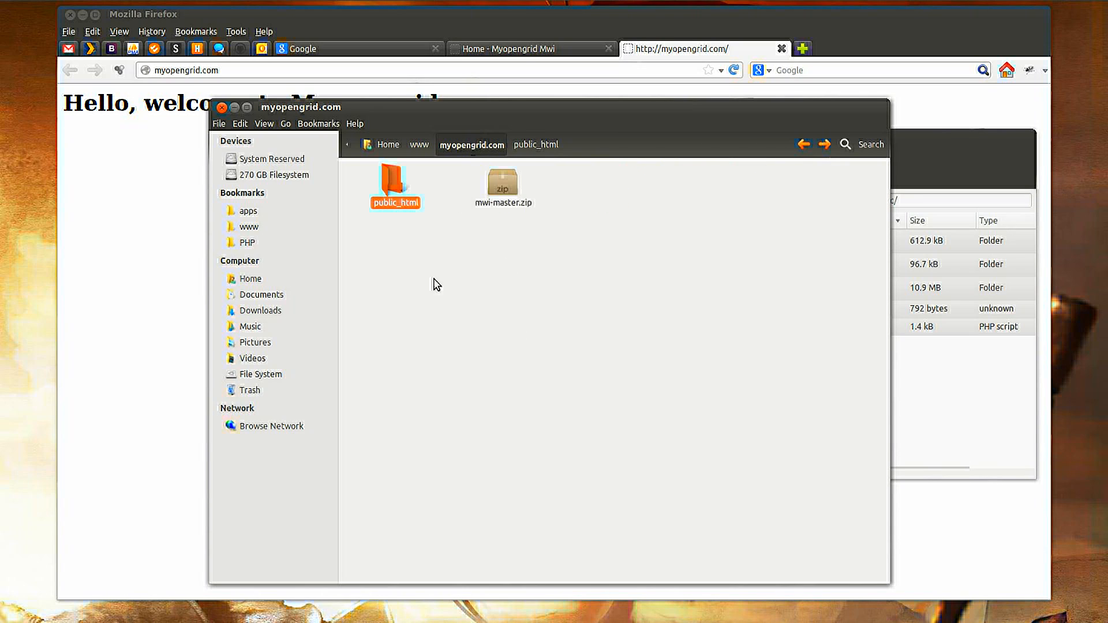
left_click(900, 159)
left_click(639, 208)
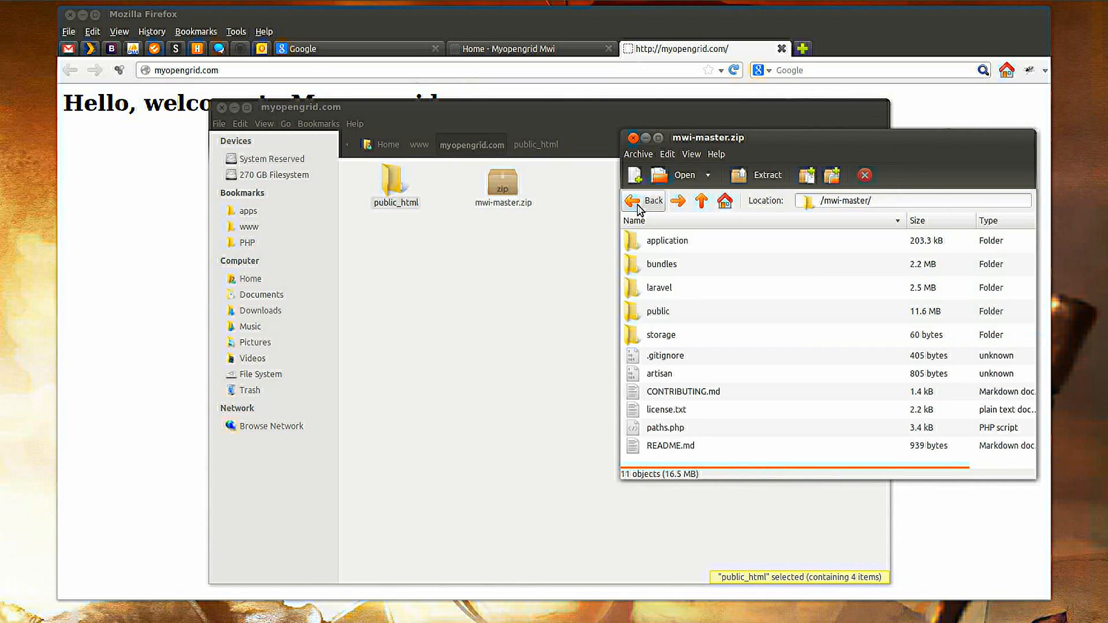
left_click(666, 247)
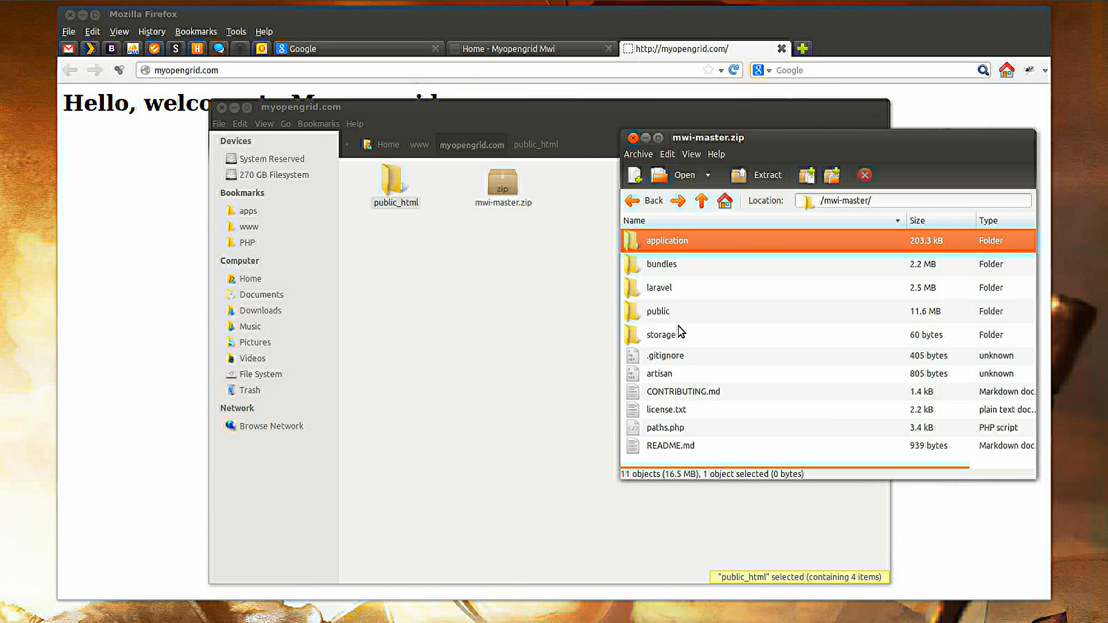
left_click(672, 447, "shift")
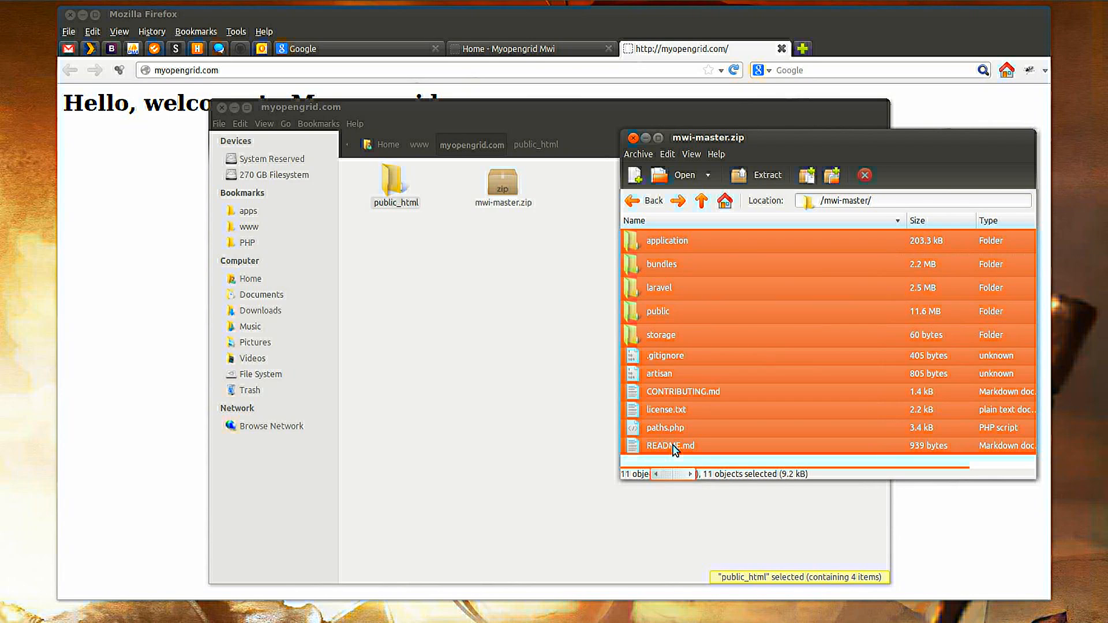
left_click(667, 326, "ctrl")
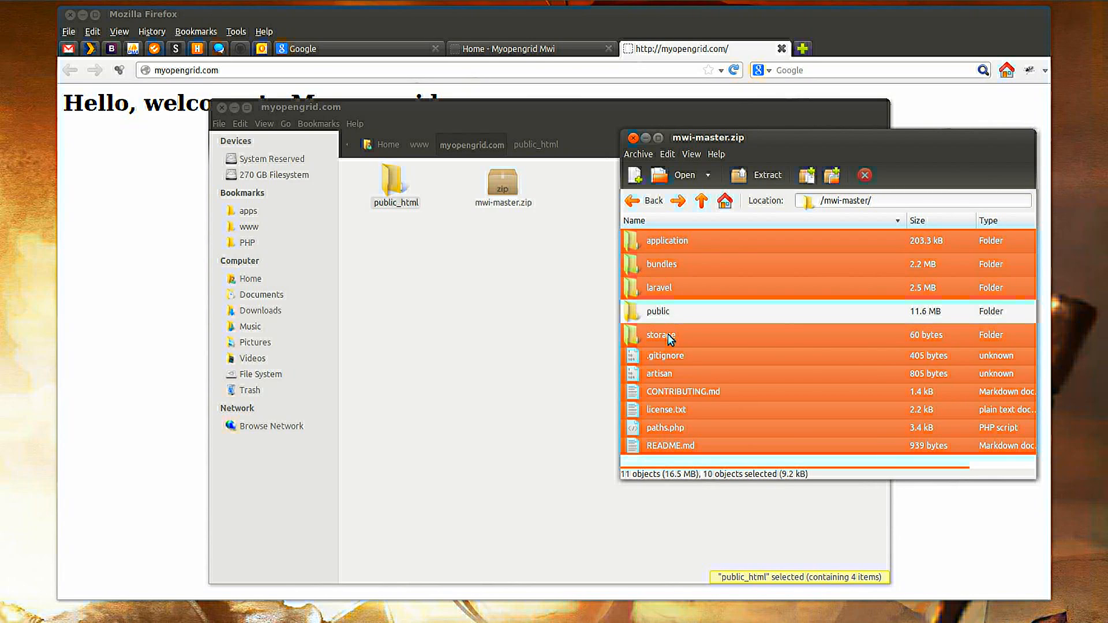
left_click_drag(668, 338, 416, 404)
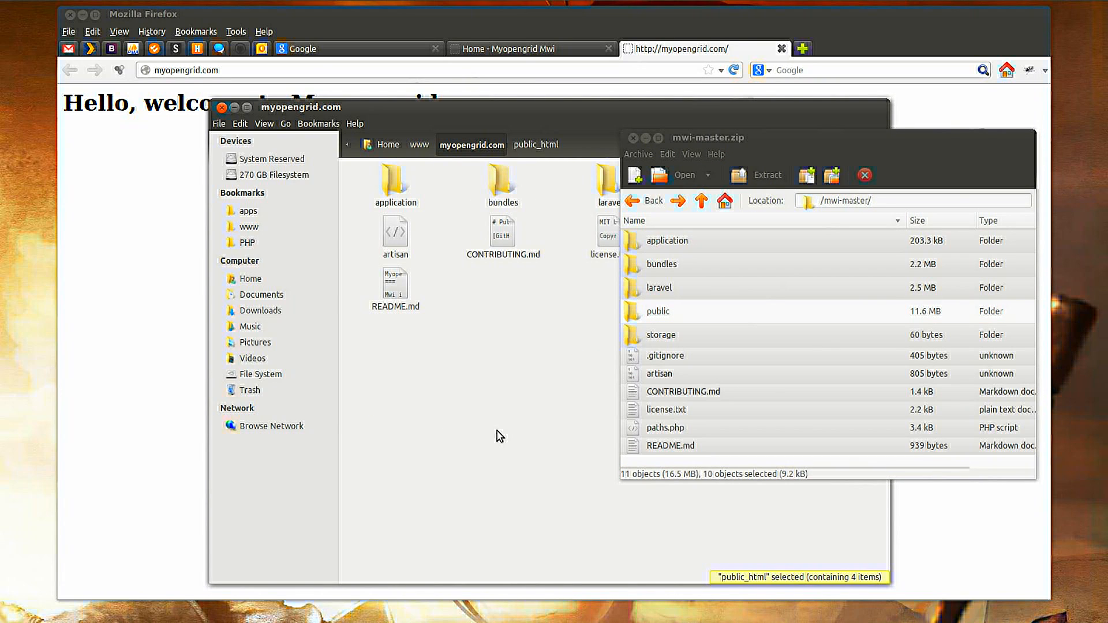
left_click(633, 138)
Permanently delete mwi-master.zip from the myopengrid.com folder.
left_click(715, 257)
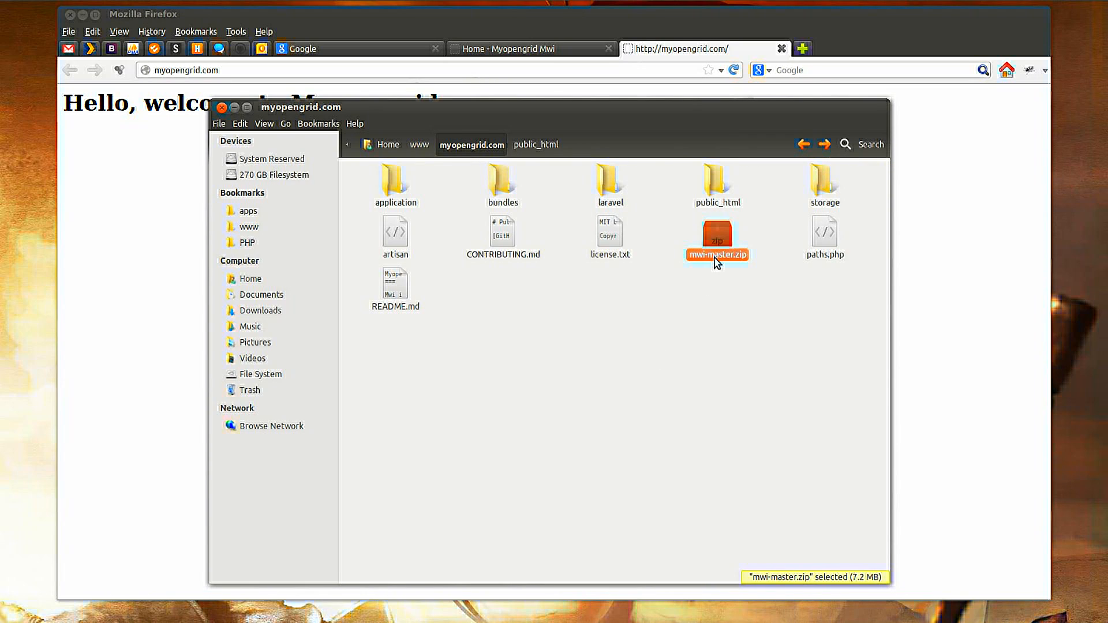
key("shift+Delete")
left_click(676, 397)
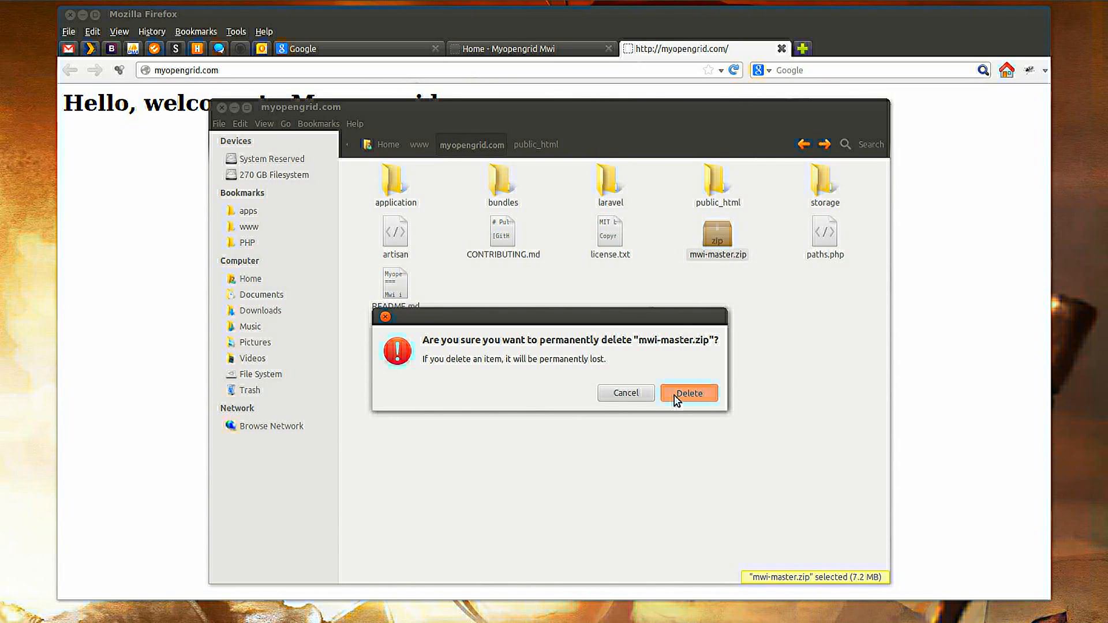
left_click(592, 414)
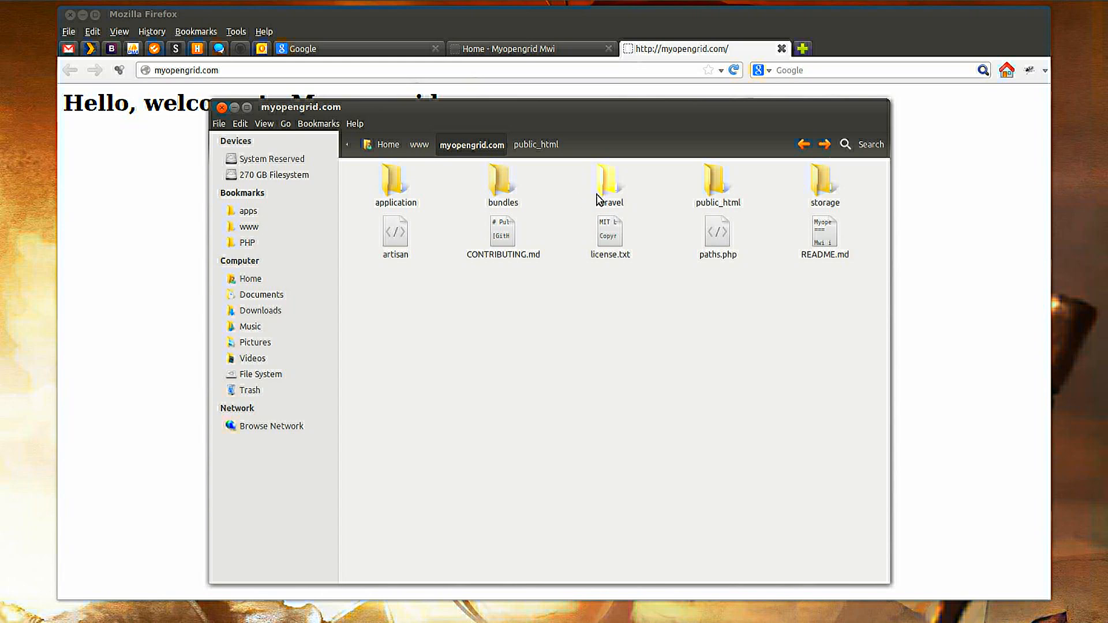
Inspect the contents of the public_html folder, return to the myopengrid.com folder, and switch back to the browser.
double_click(713, 183)
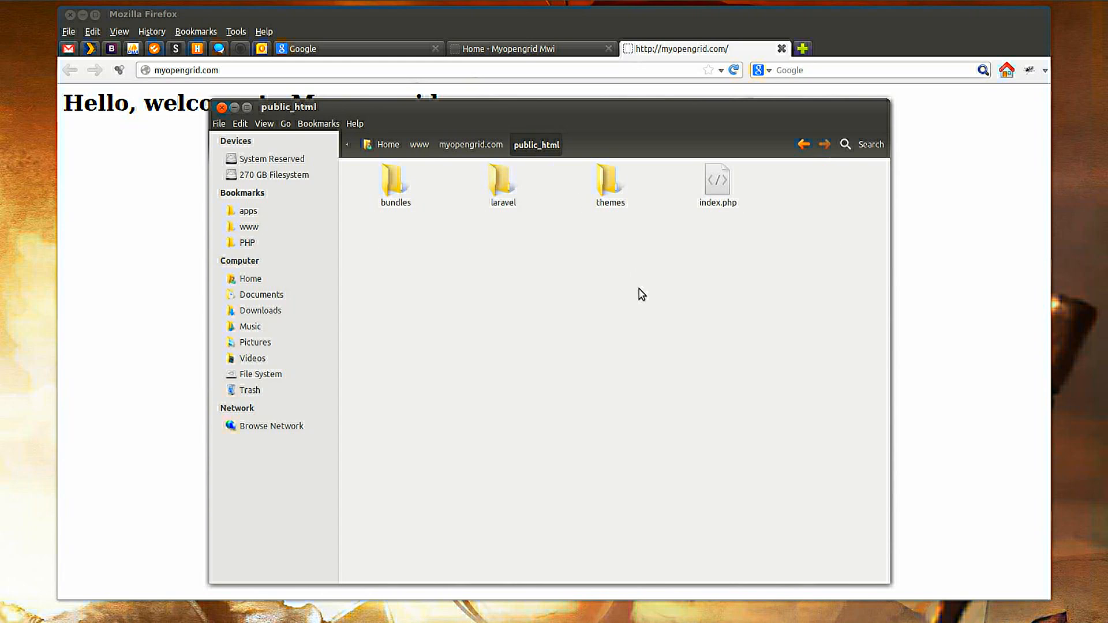
left_click_drag(785, 241, 399, 174)
left_click(469, 277)
left_click(470, 146)
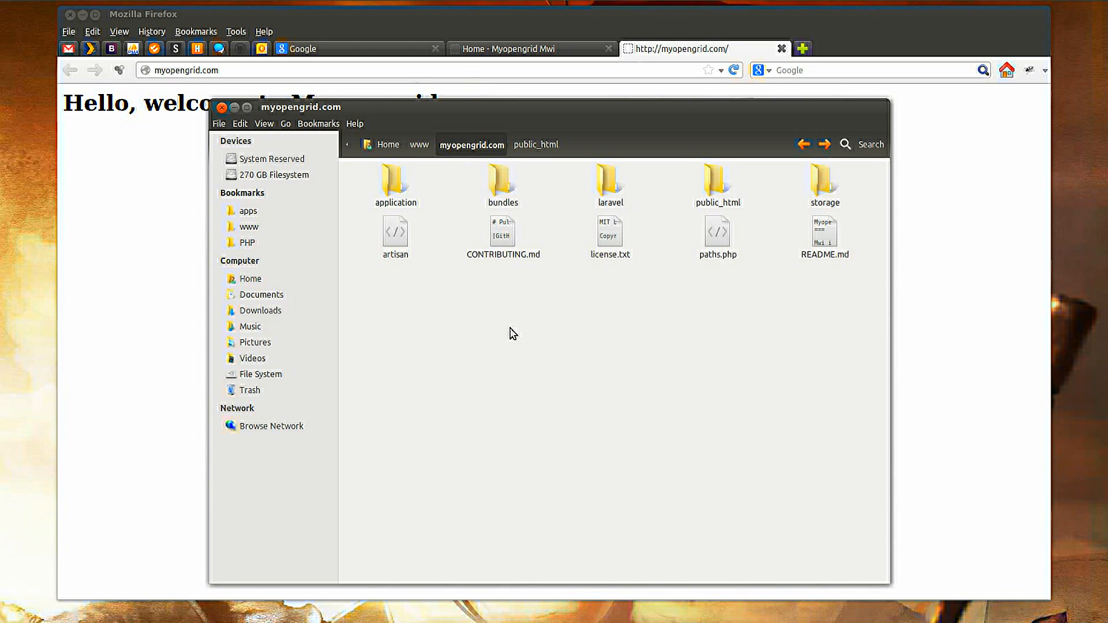
left_click(825, 196)
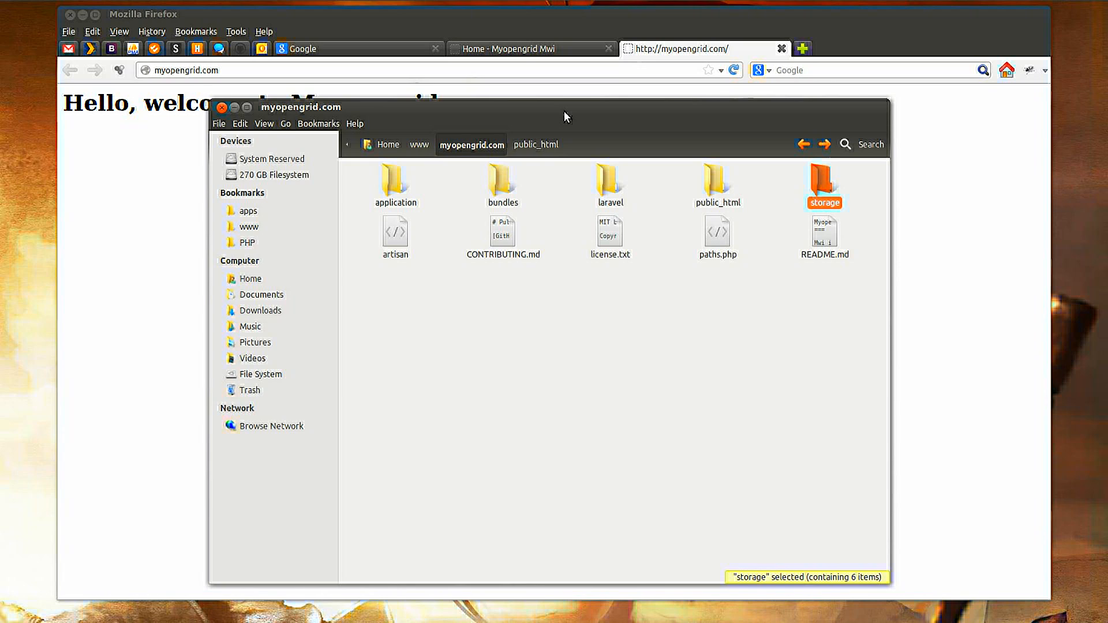
left_click(647, 52)
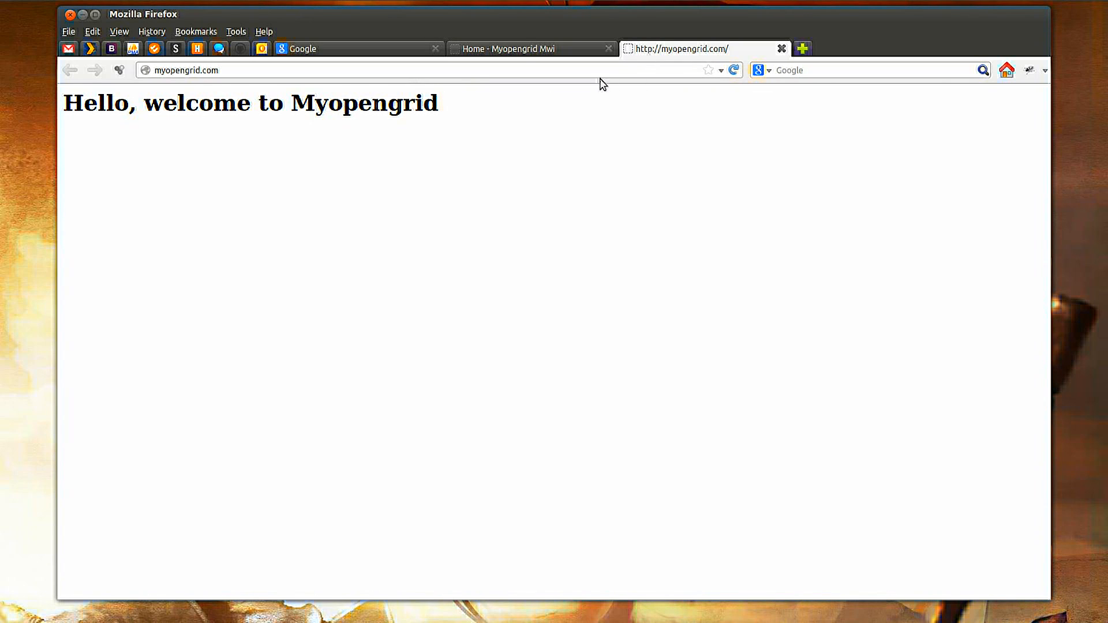
Reload myopengrid.com in the browser to open the Mwi web interface installer.
left_click(280, 71)
key("Return")
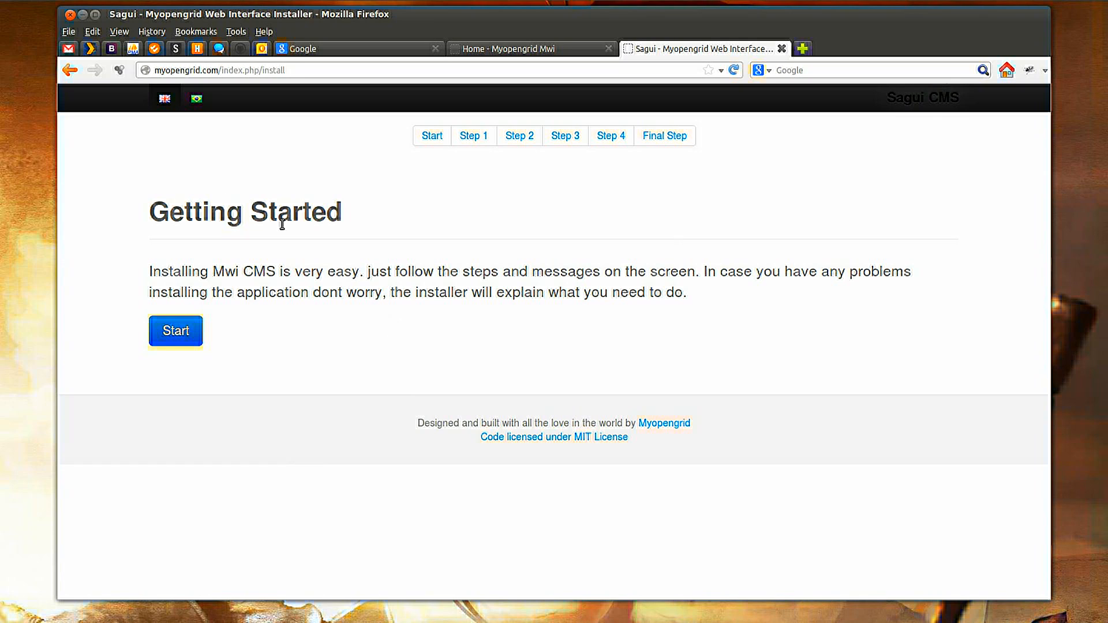
Switch the installer's language to Portuguese and back to English.
left_click(196, 98)
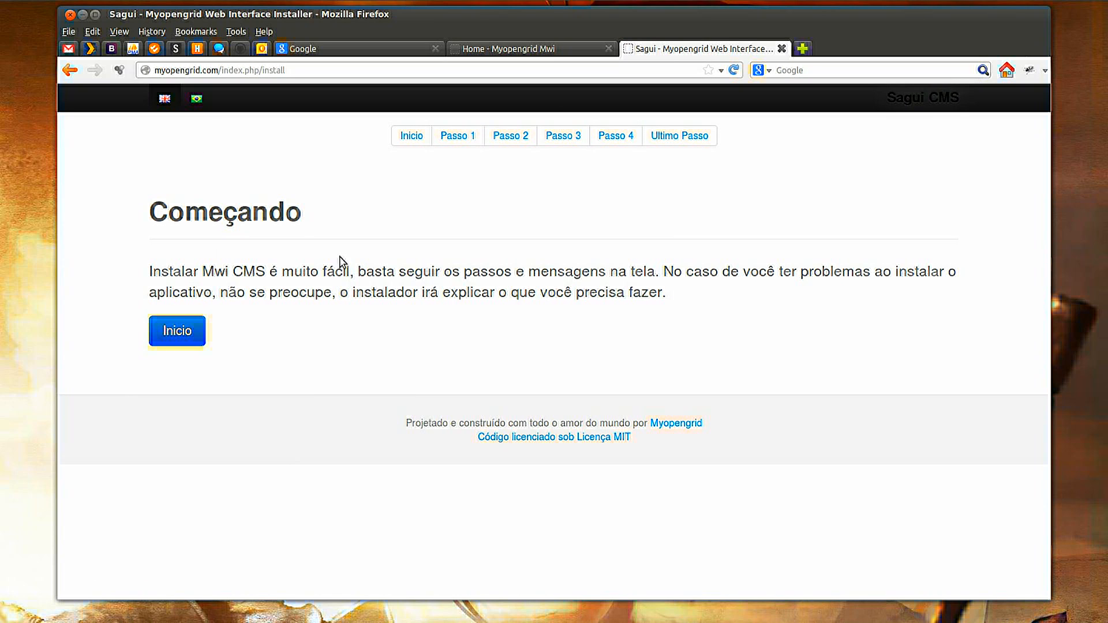
left_click(164, 99)
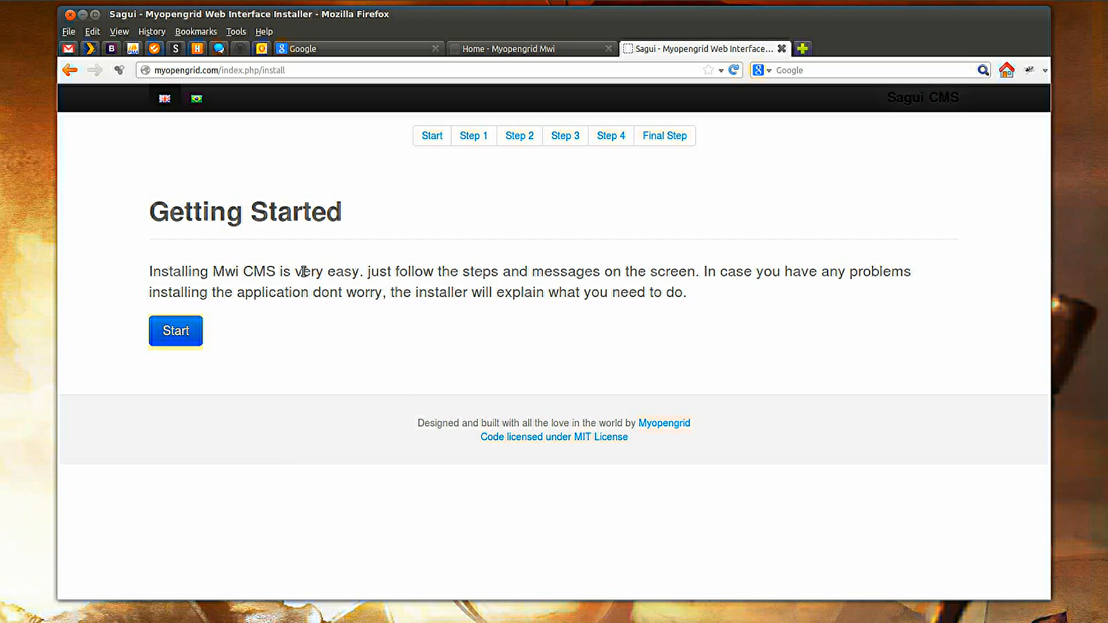
left_click(196, 99)
Start the installation, review the server requirements check, and continue to Step 2.
left_click(193, 327)
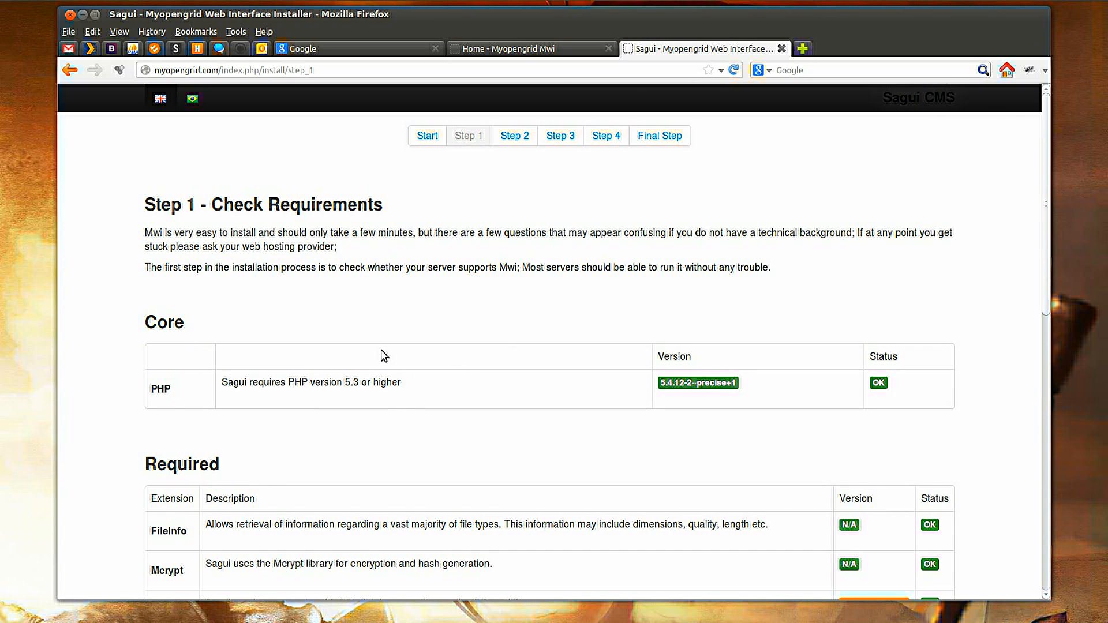
scroll(383, 354, "down", 2)
scroll(383, 355, "down", 4)
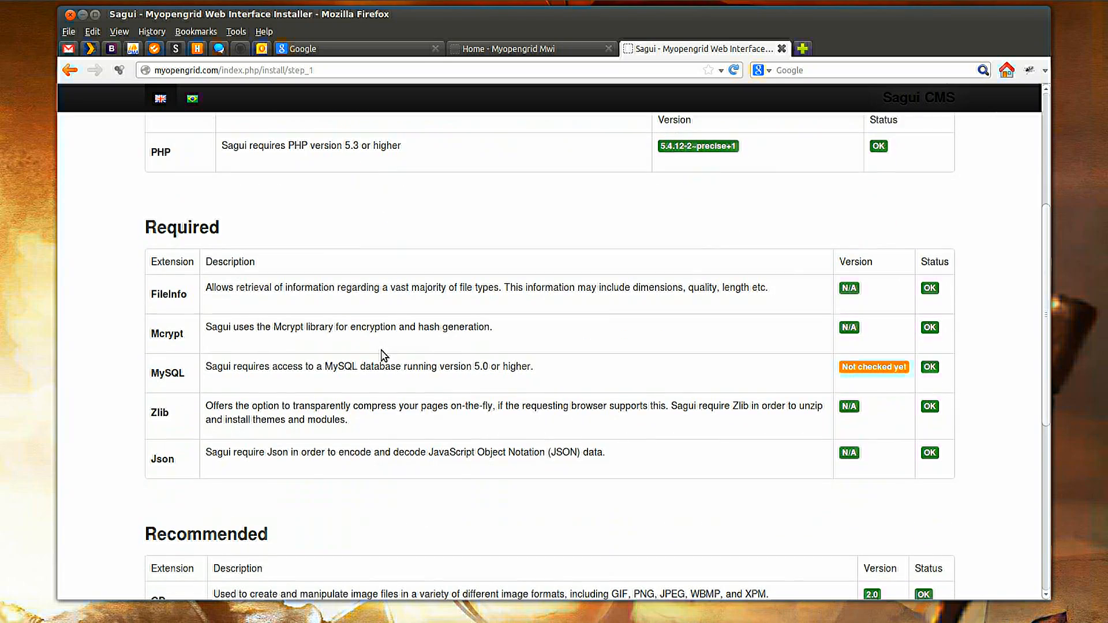
scroll(383, 354, "down", 3)
scroll(383, 354, "up", 6)
scroll(383, 355, "up", 1)
scroll(384, 354, "down", 2)
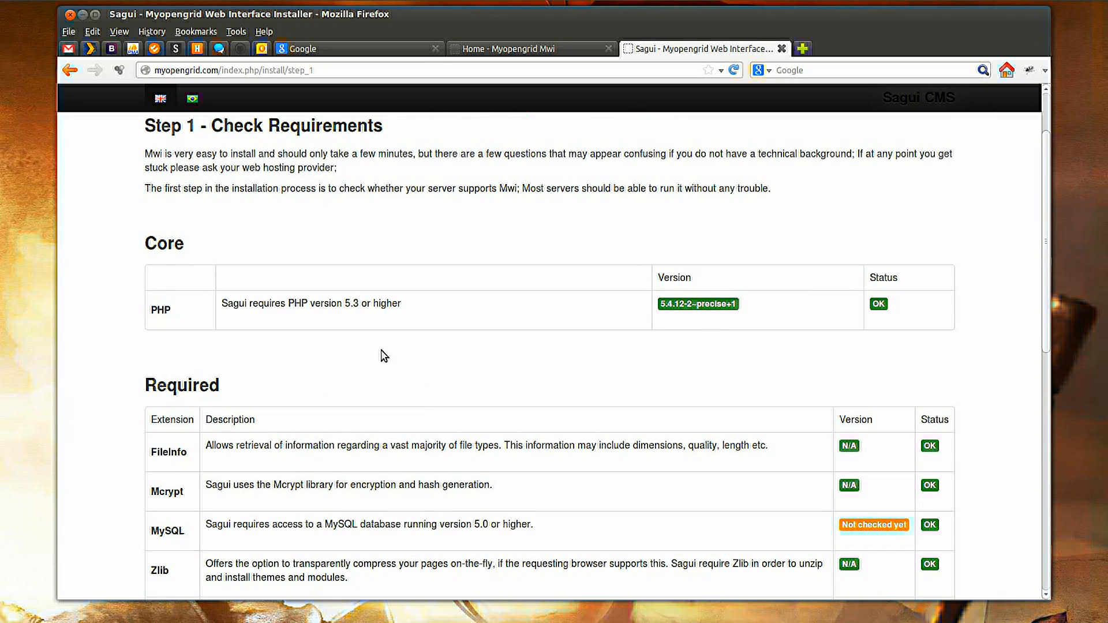
scroll(384, 356, "down", 4)
scroll(383, 355, "down", 2)
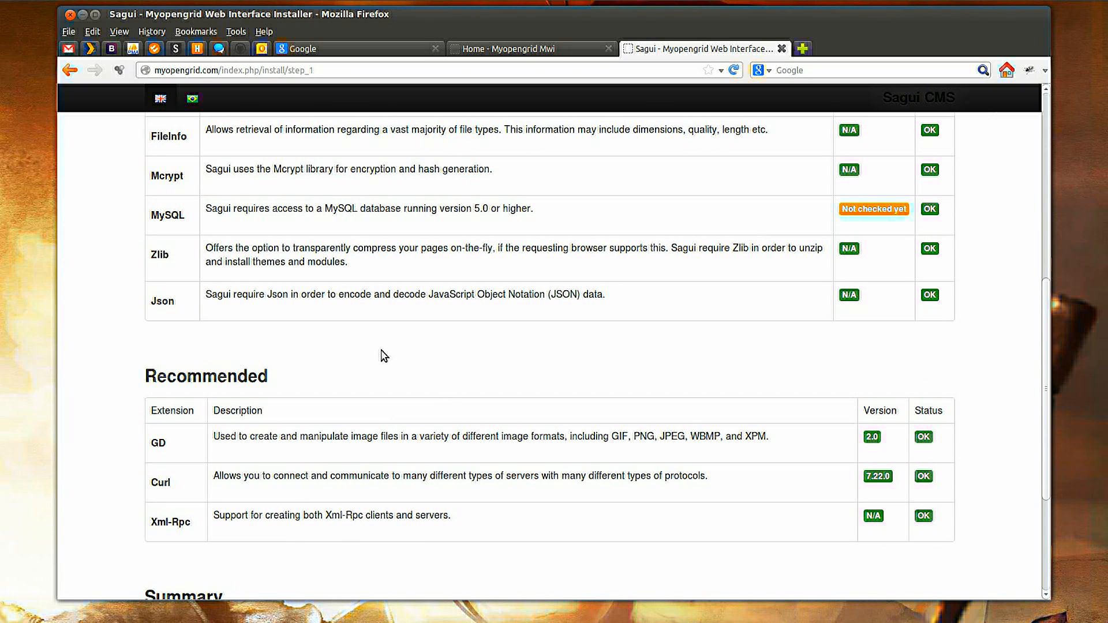
scroll(383, 356, "down", 5)
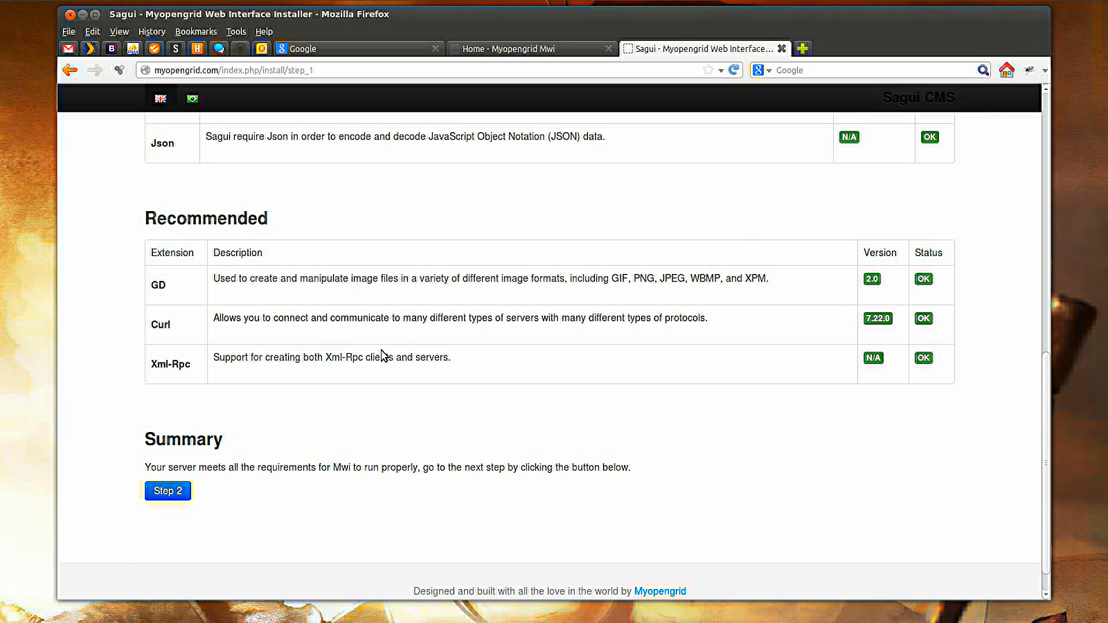
scroll(384, 356, "up", 3)
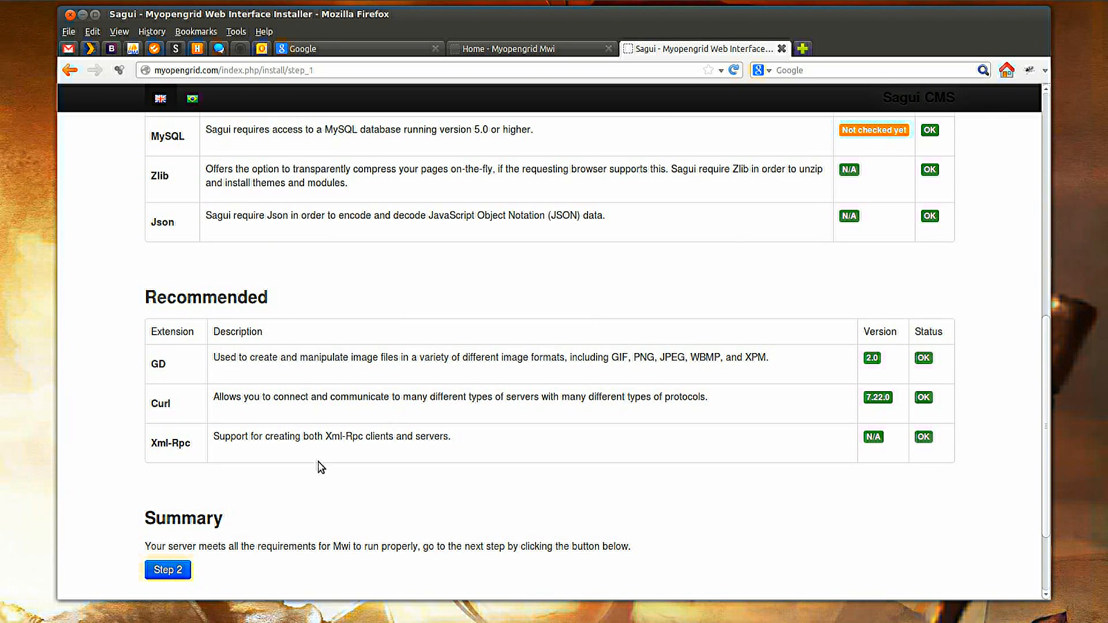
left_click(159, 571)
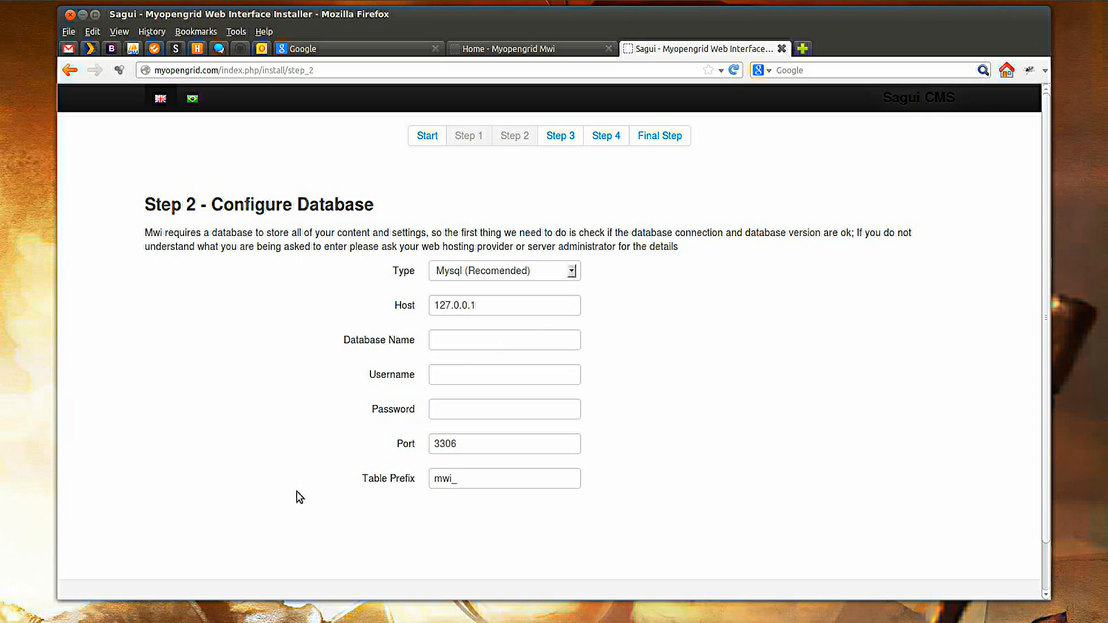
Configure the database with name mwi_install, username mwi and the database password, then continue through the permissions check to Step 4.
scroll(274, 404, "down", 2)
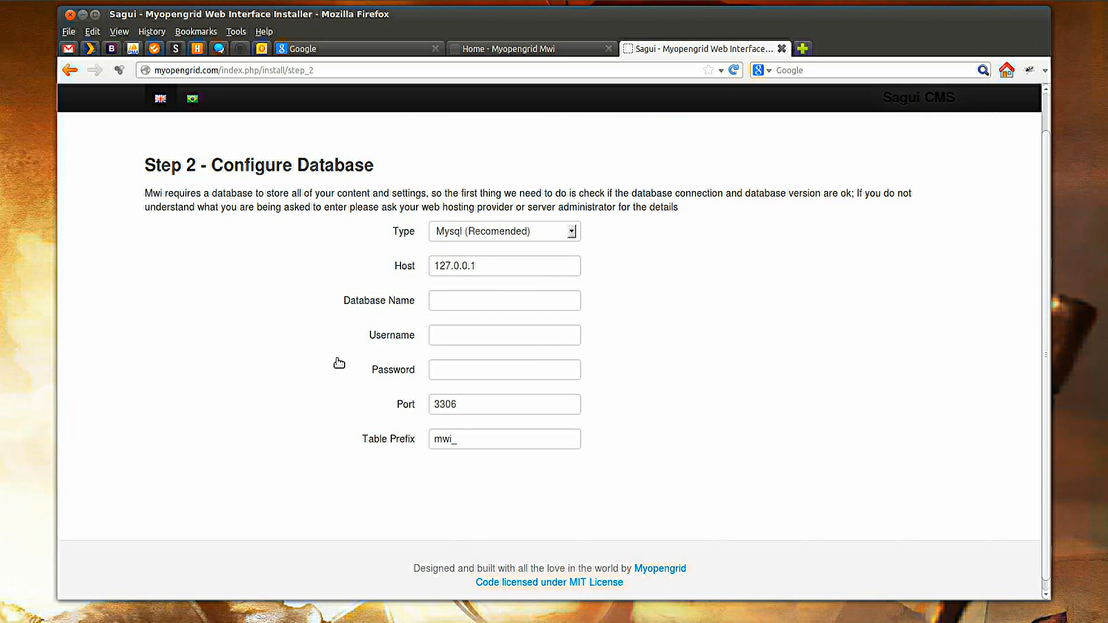
left_click(460, 300)
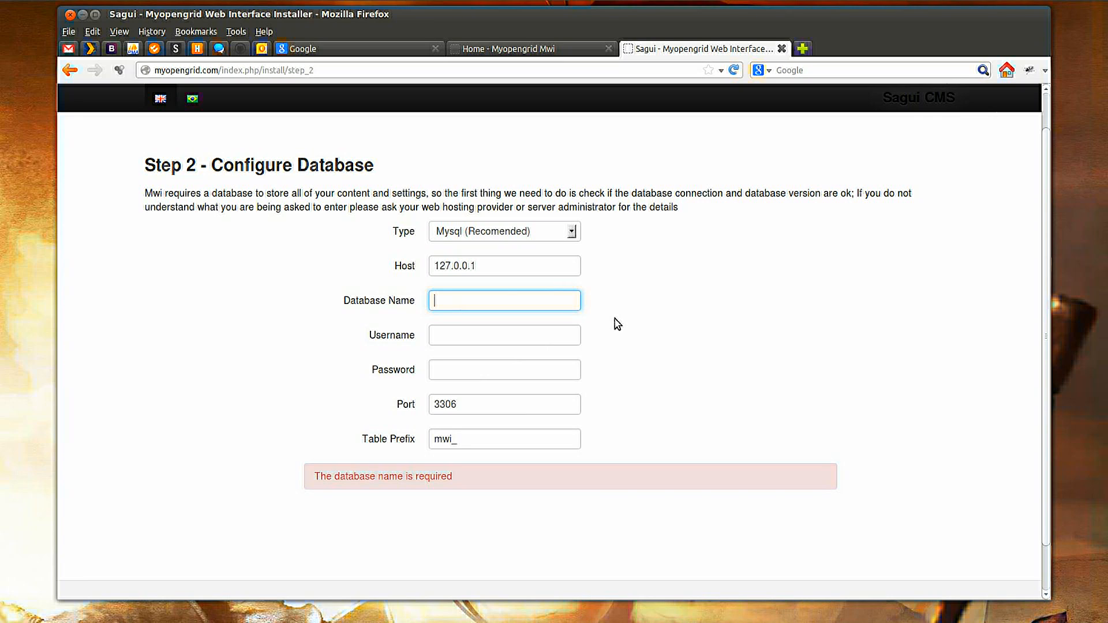
type("mwi_install")
key("Tab")
type("mwi")
key("Tab")
type("mwi")
key("Tab")
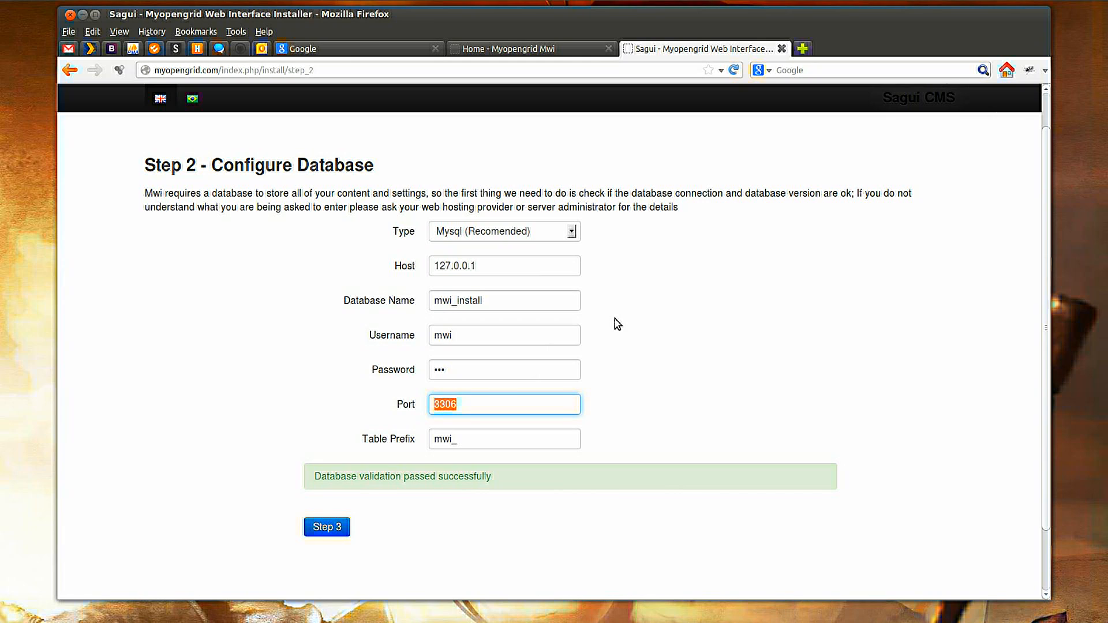
left_click(518, 367)
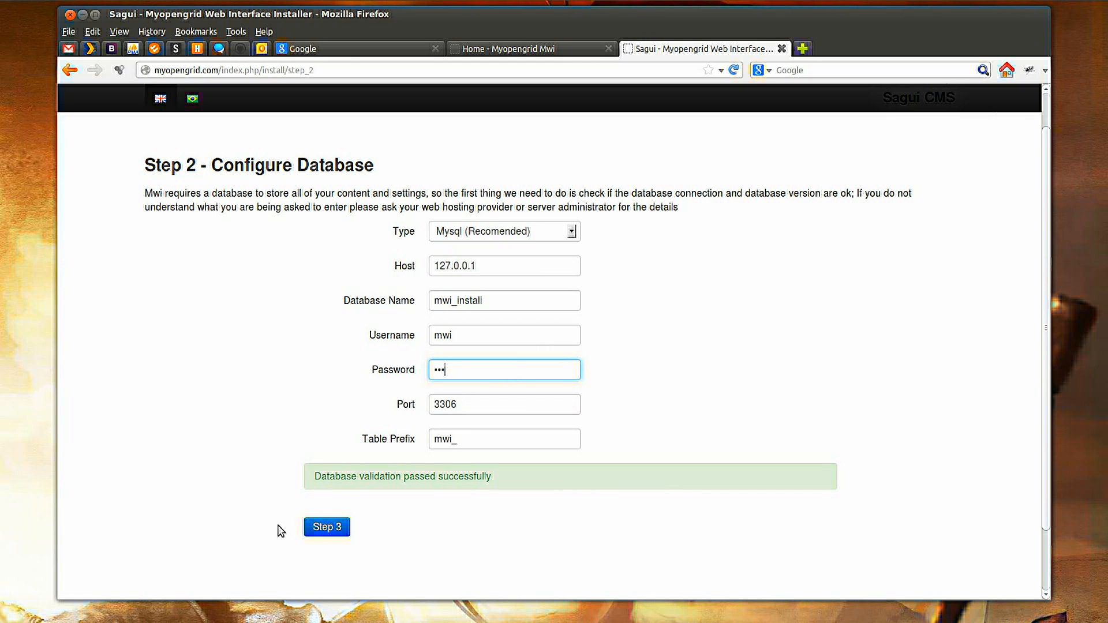
left_click(326, 527)
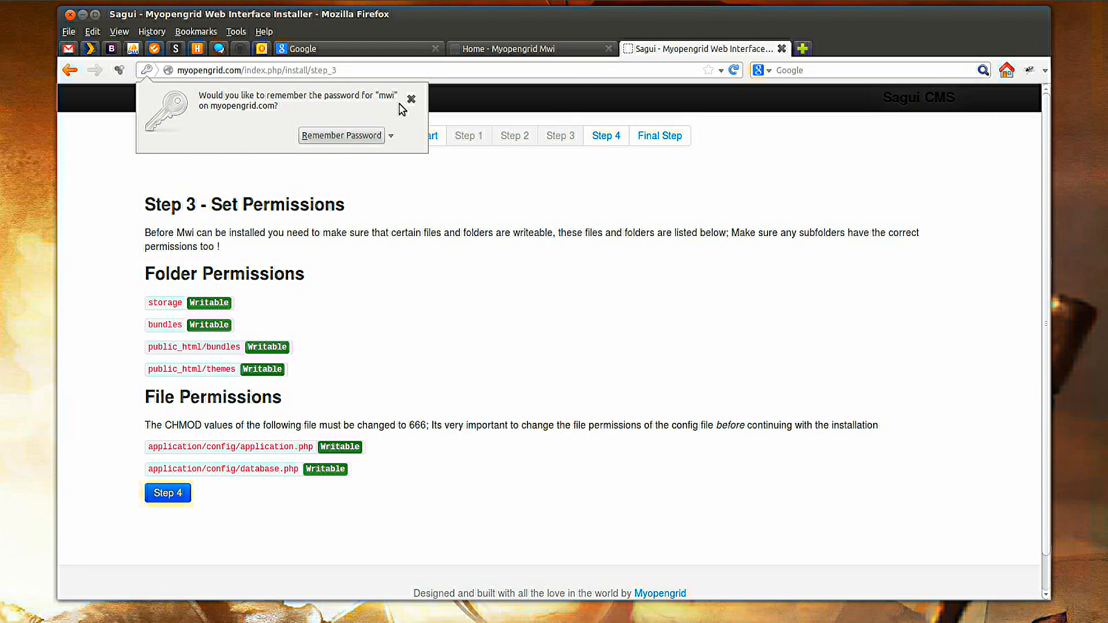
left_click(410, 100)
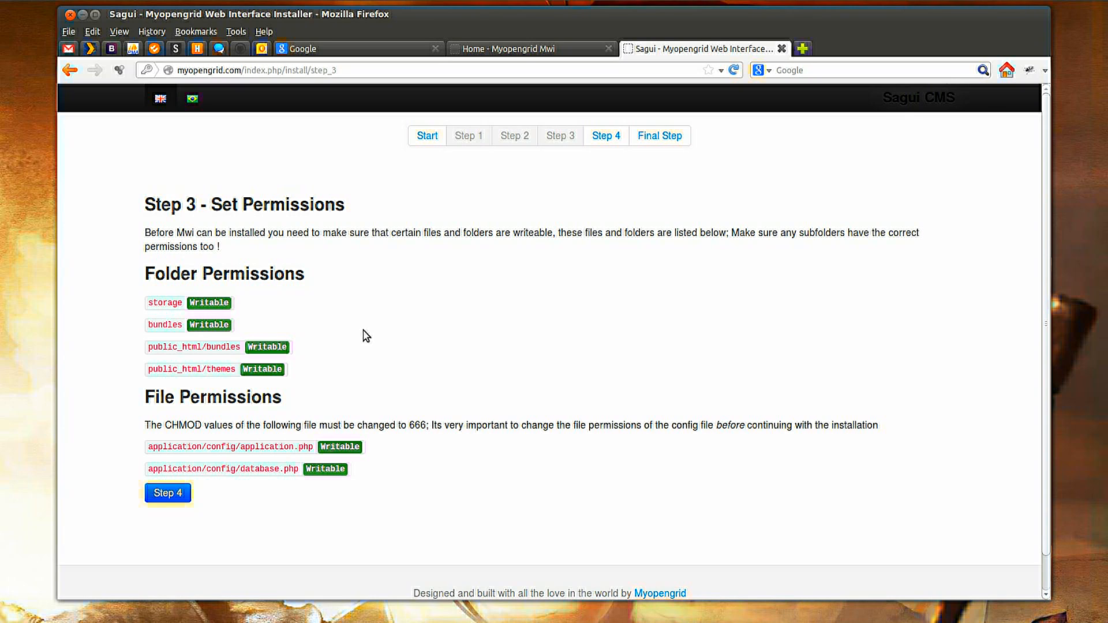
left_click(159, 494)
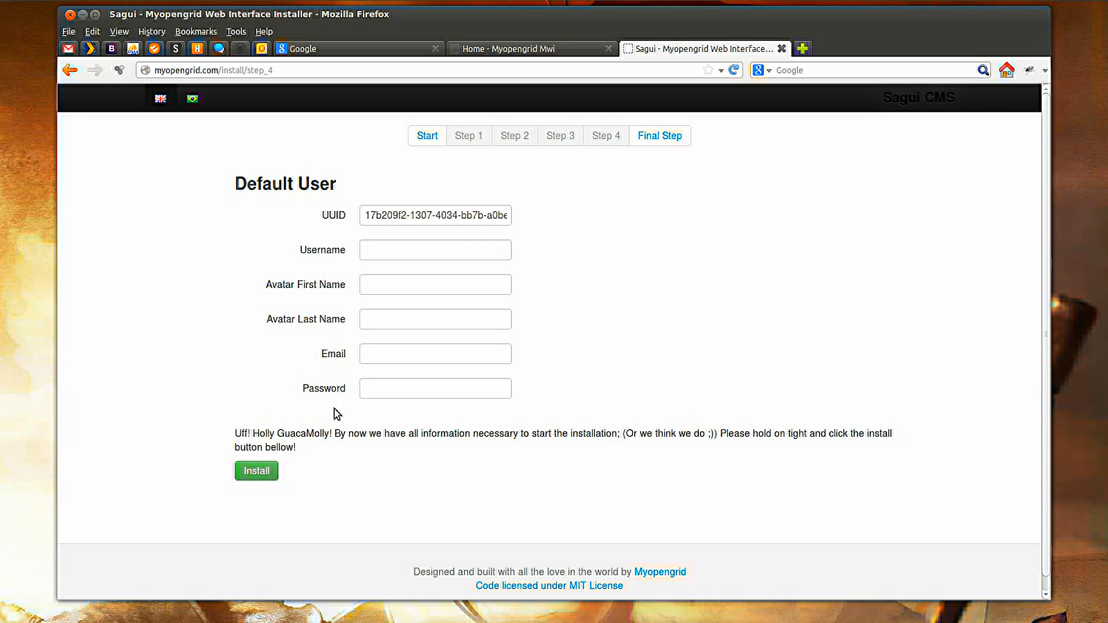
Create the default user Administrator with the avatar's first and last name, an e-mail address and a password, then run Install.
left_click(401, 248)
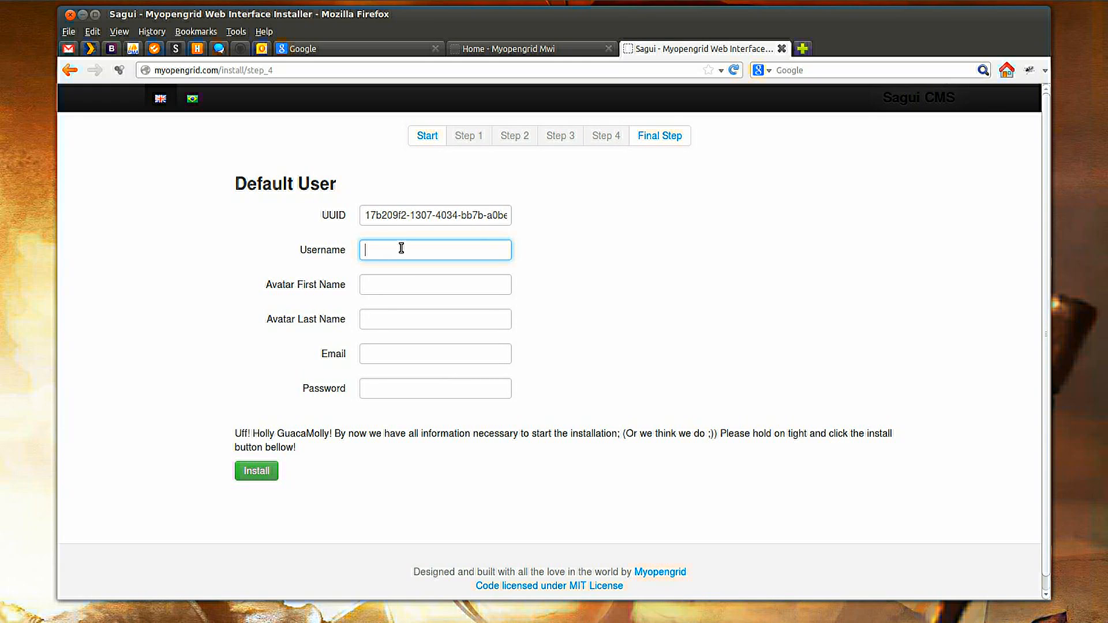
type("Administrator")
key("Tab")
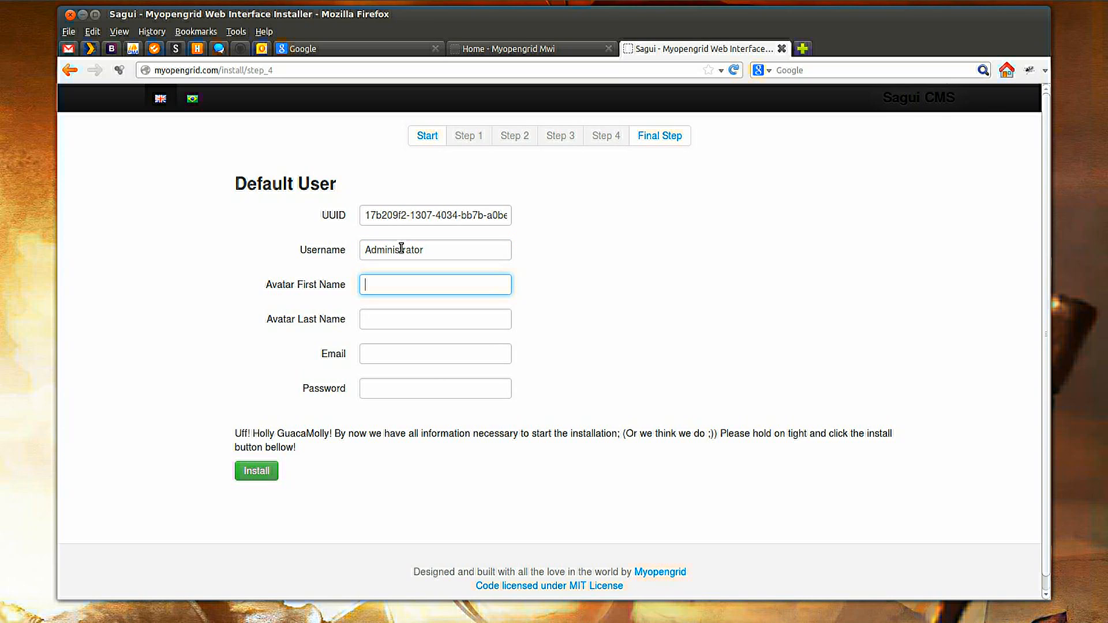
key("Tab")
key("Tab")
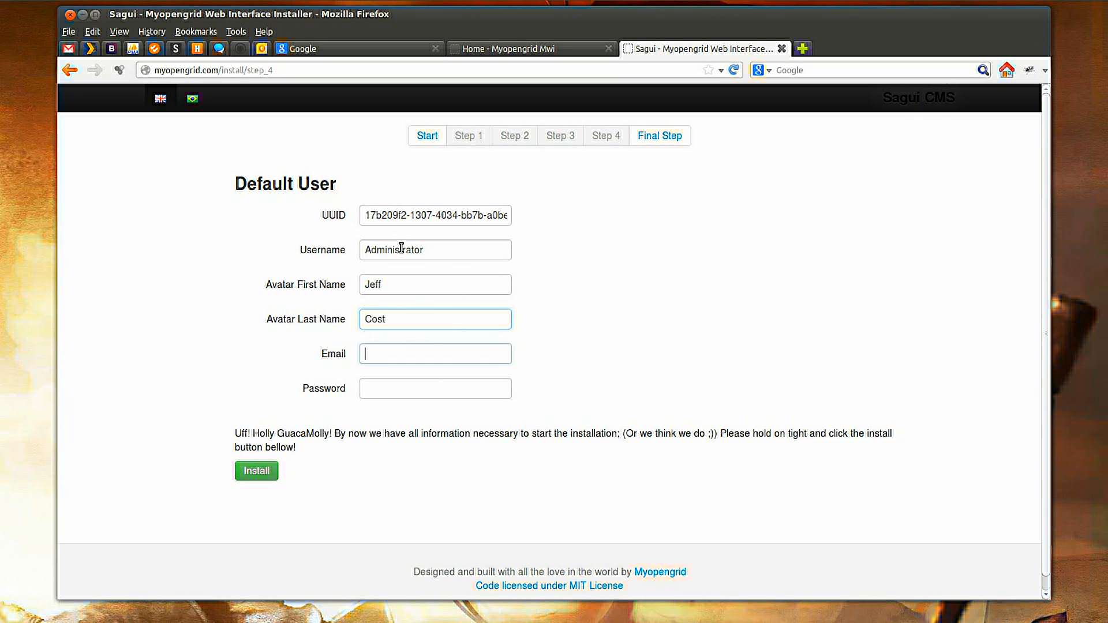
type("admin@localhost.com")
key("Tab")
type("•••••••")
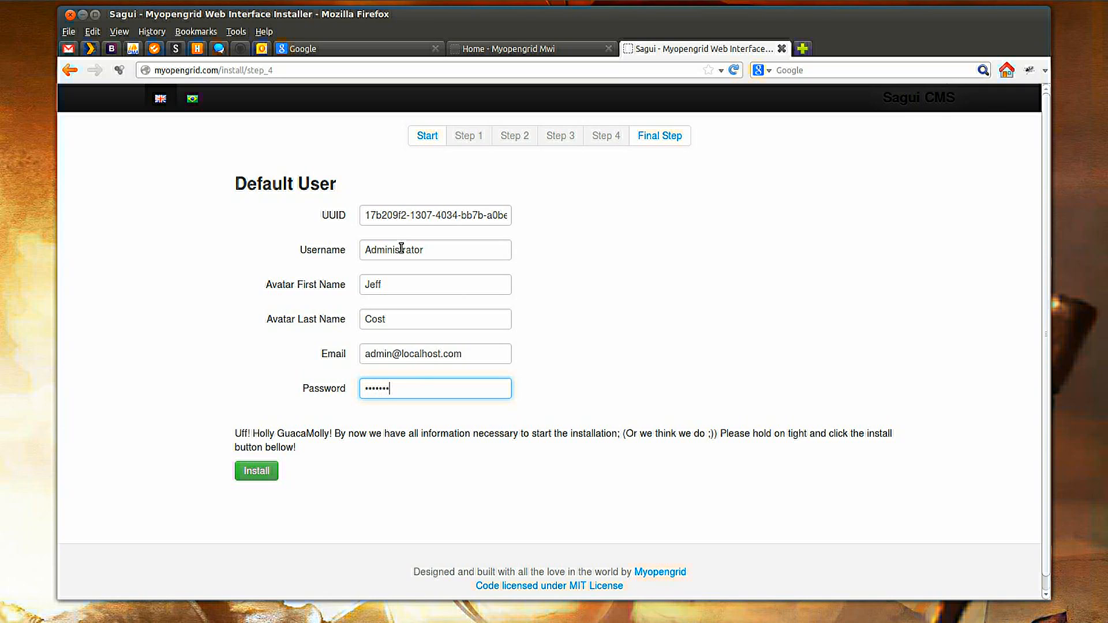
type("••••")
left_click(265, 473)
left_click(407, 105)
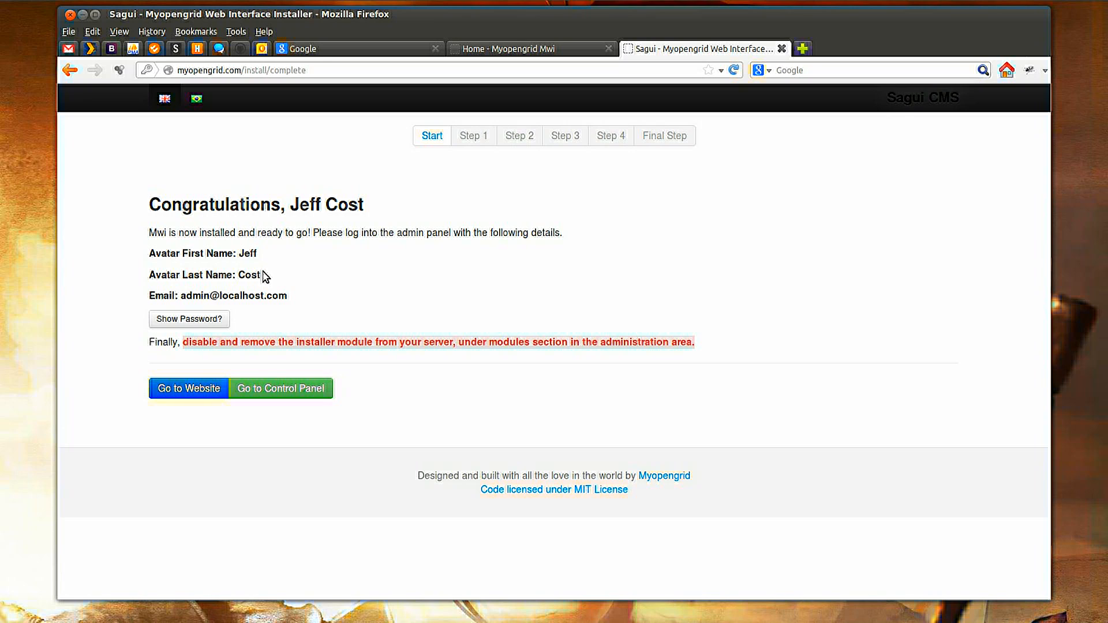
Open the new website in a separate tab and go to the control panel.
right_click(200, 398)
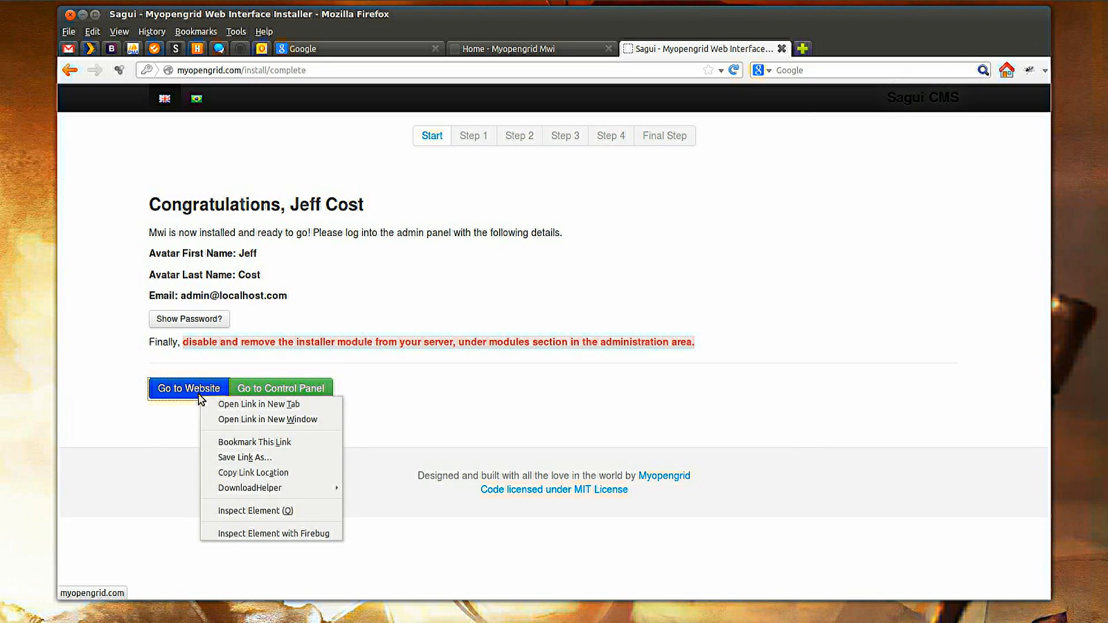
left_click(219, 406)
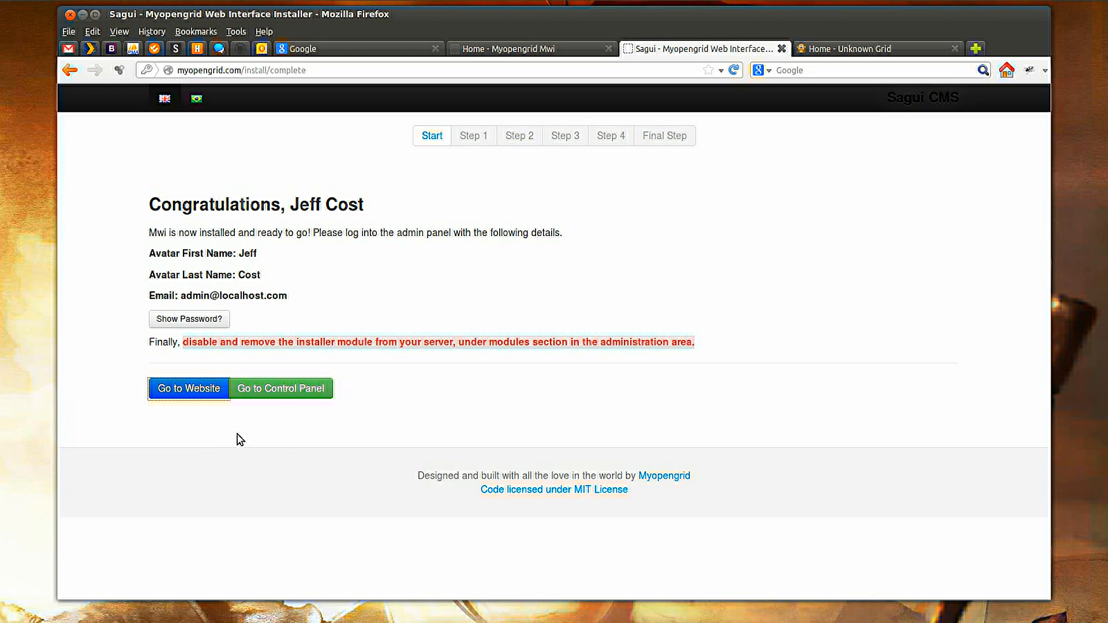
left_click(285, 393)
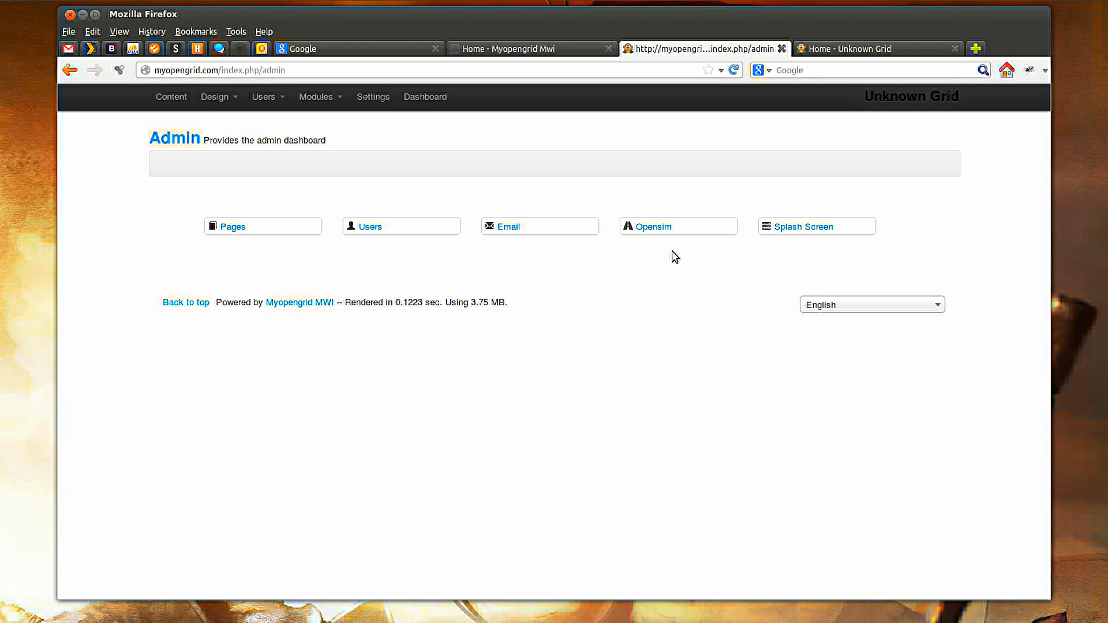
Open the Opensim module page from the admin dashboard.
left_click(332, 99)
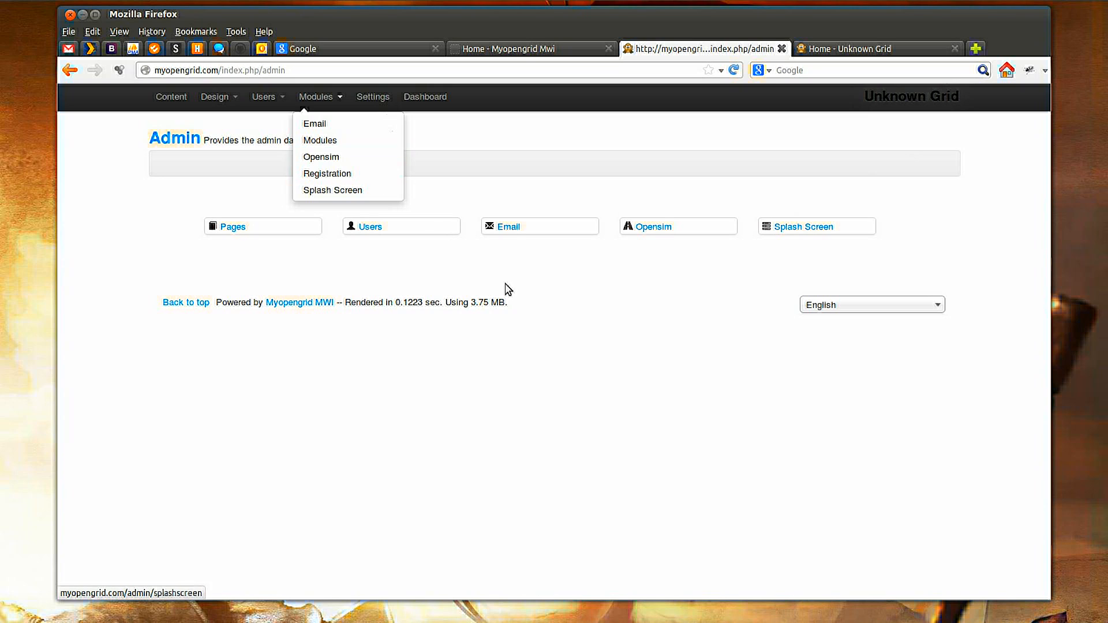
left_click(547, 315)
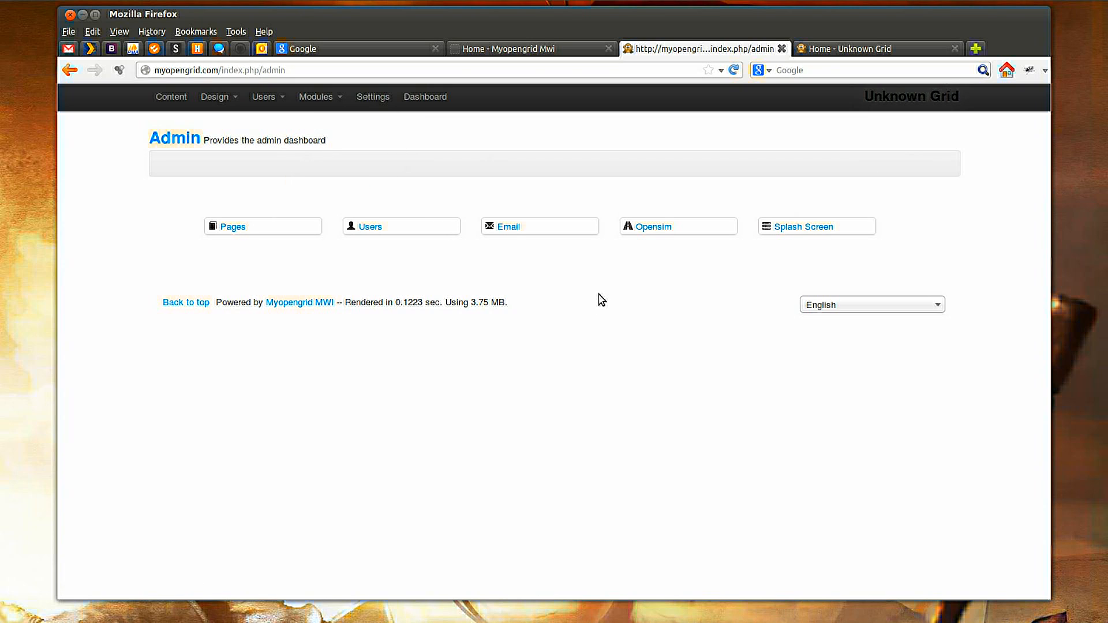
left_click(644, 229)
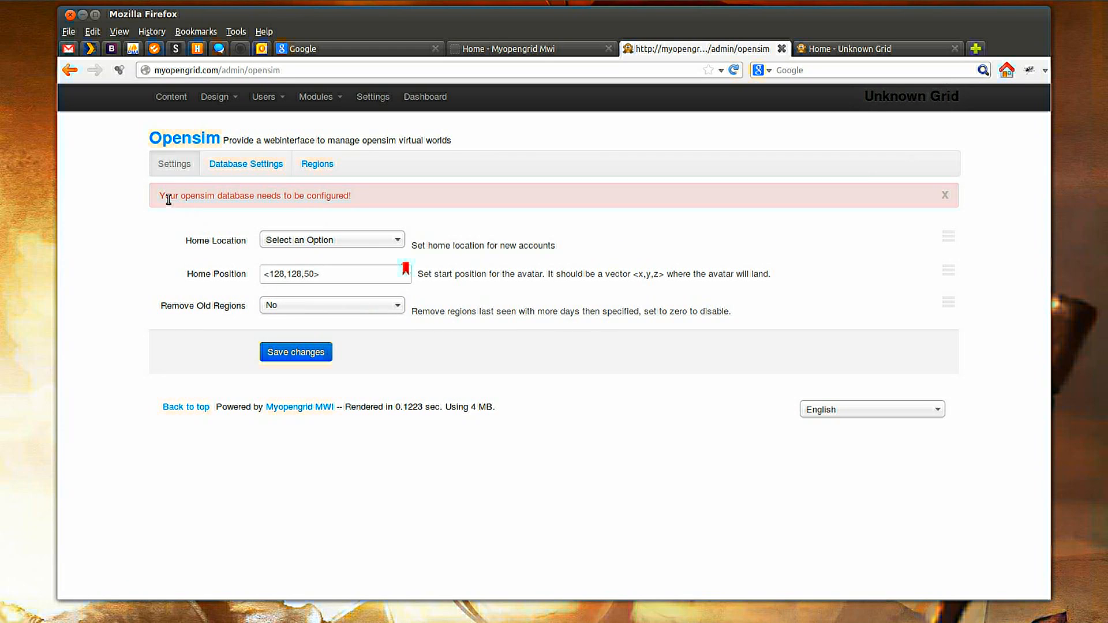
Open the Opensim database settings, set the database name to os_robust, enter the database password, and save the changes.
left_click_drag(159, 196, 369, 198)
left_click(363, 199)
left_click(264, 171)
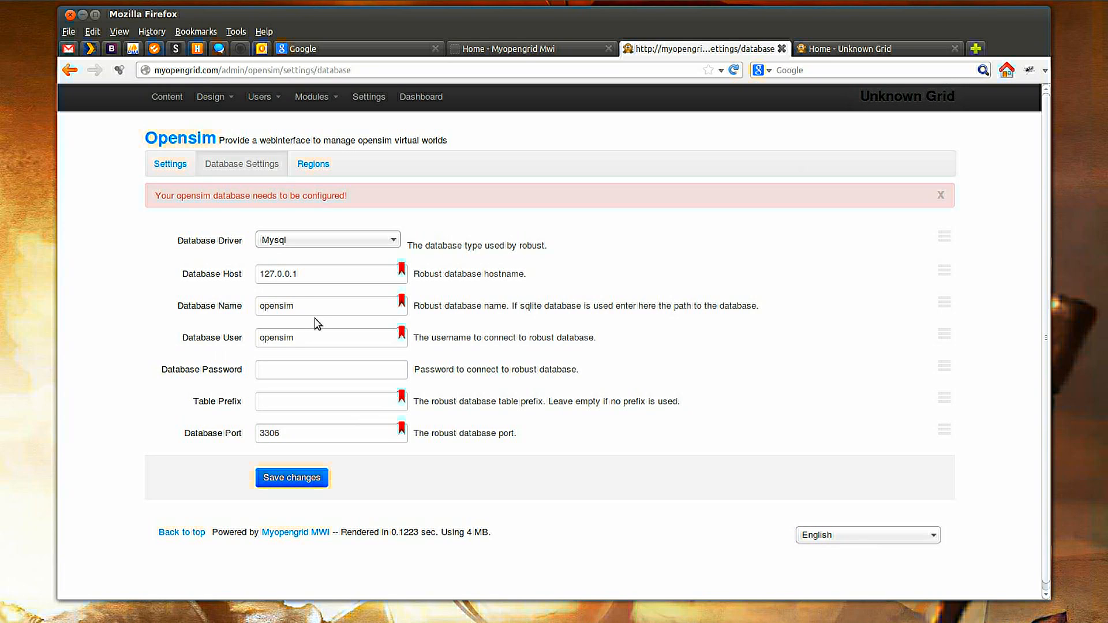
left_click_drag(317, 306, 254, 313)
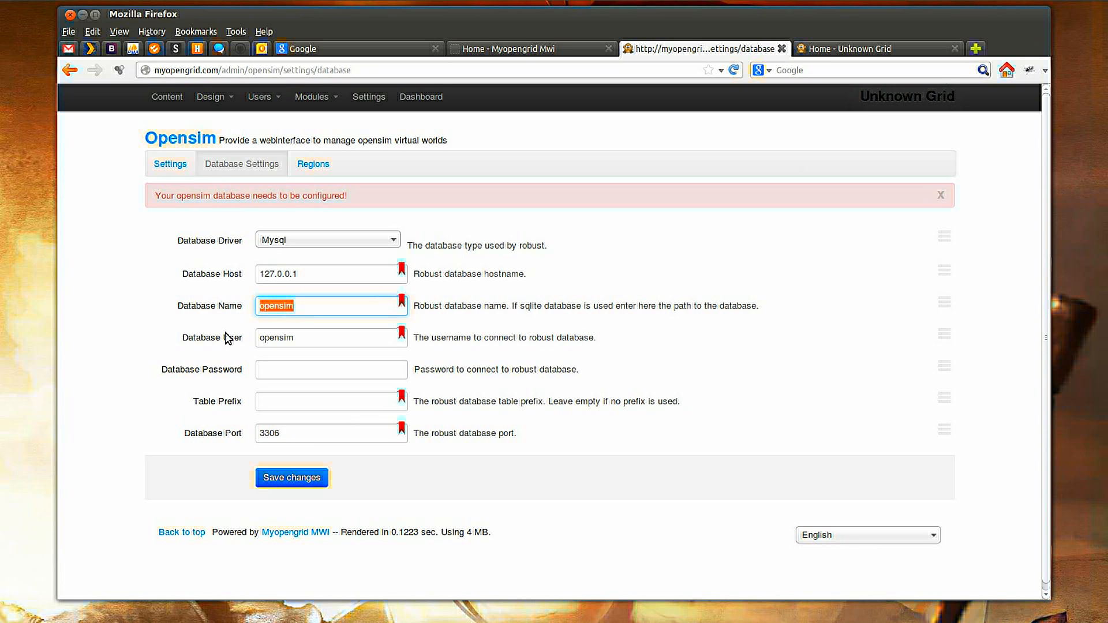
type("os_robust")
key("Tab")
key("Tab")
type("opensim")
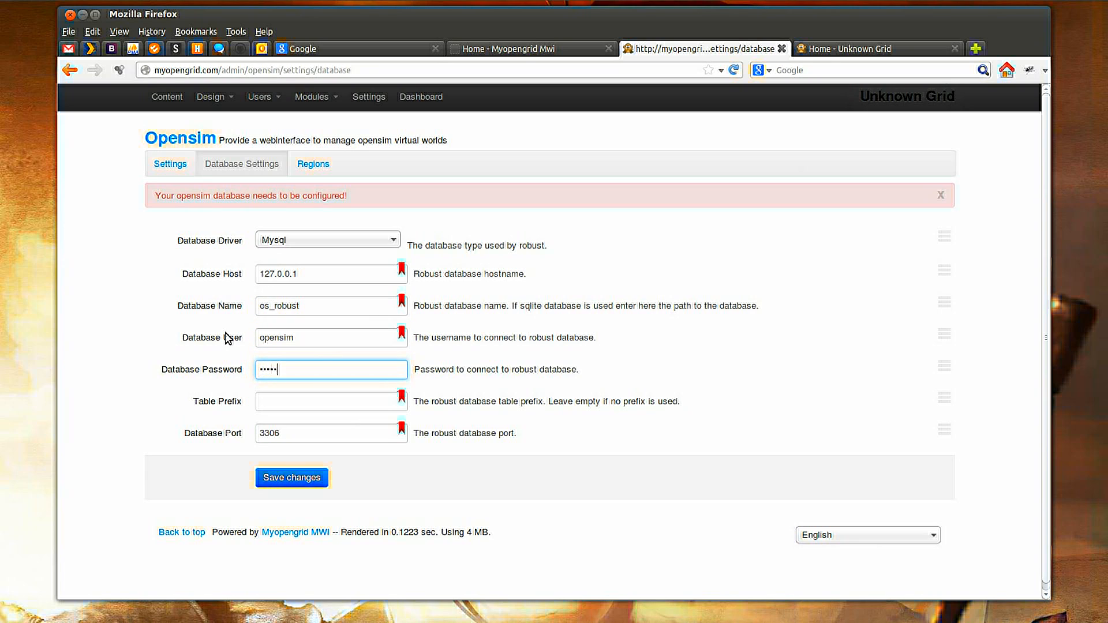
left_click(271, 480)
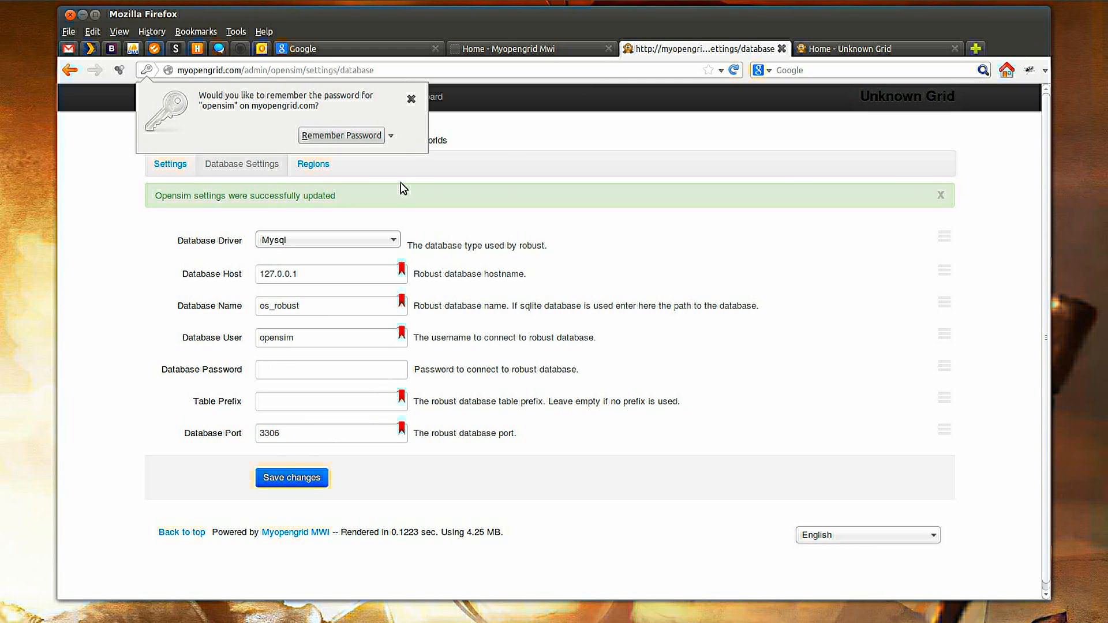
left_click(411, 100)
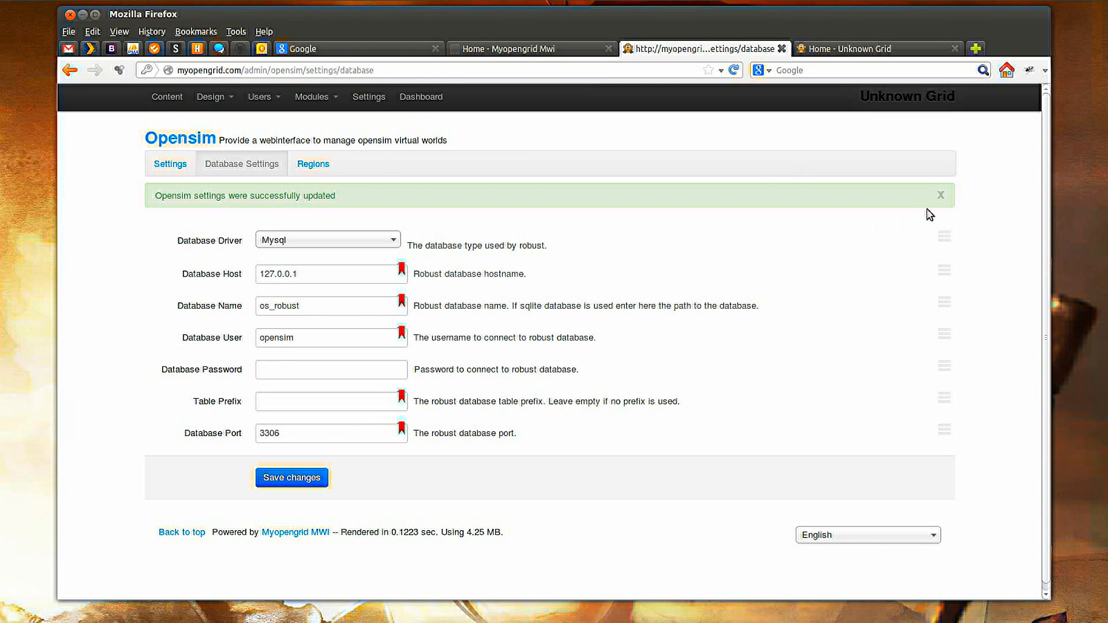
left_click(941, 195)
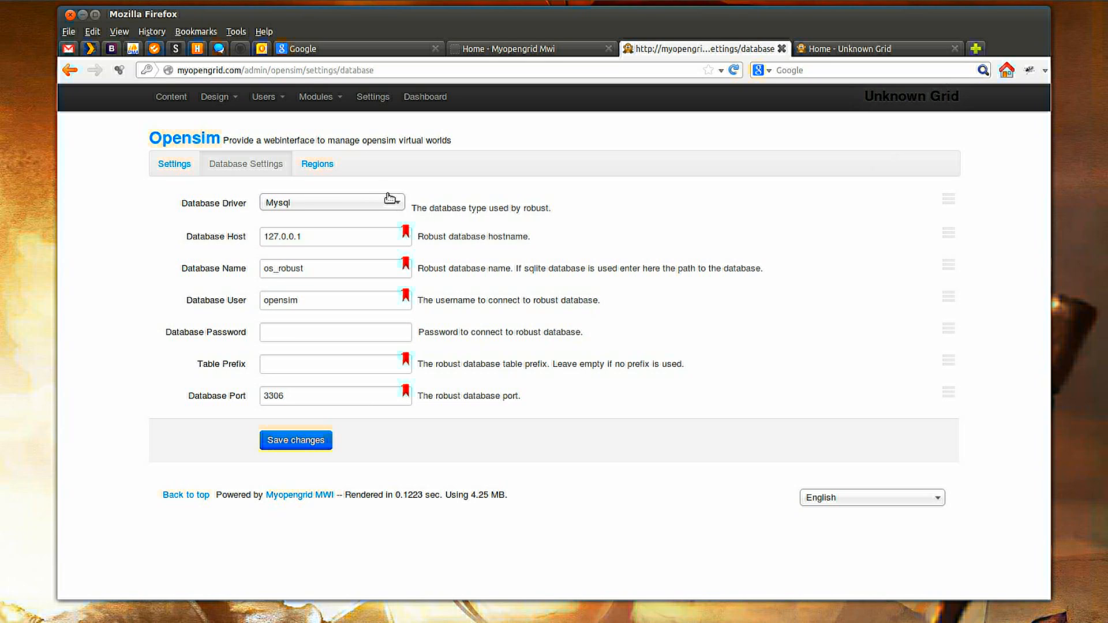
left_click(338, 97)
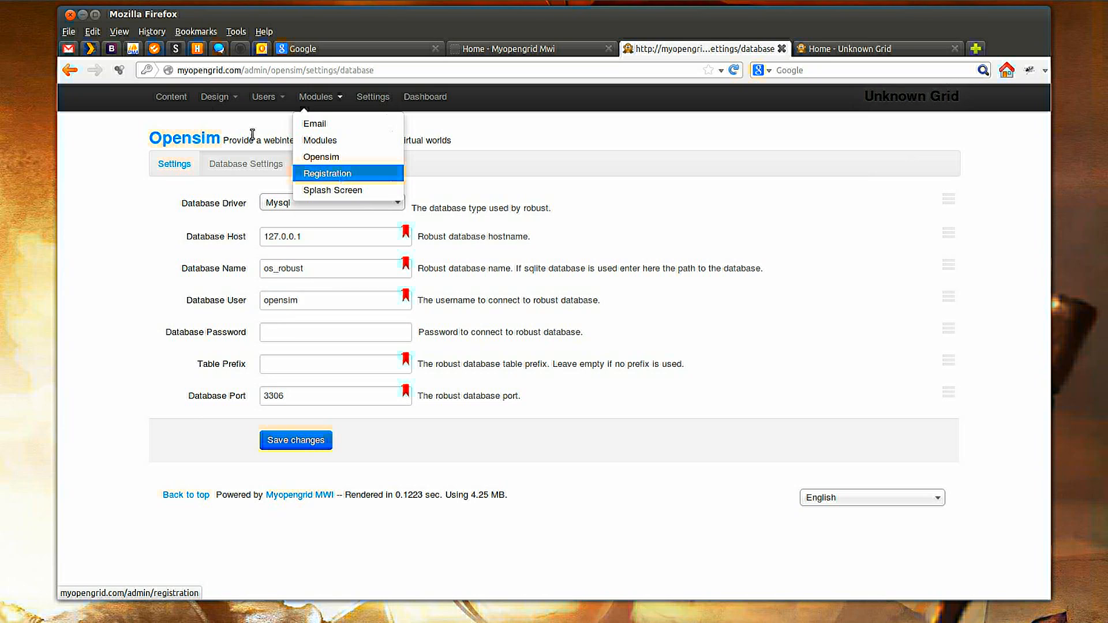
left_click(569, 139)
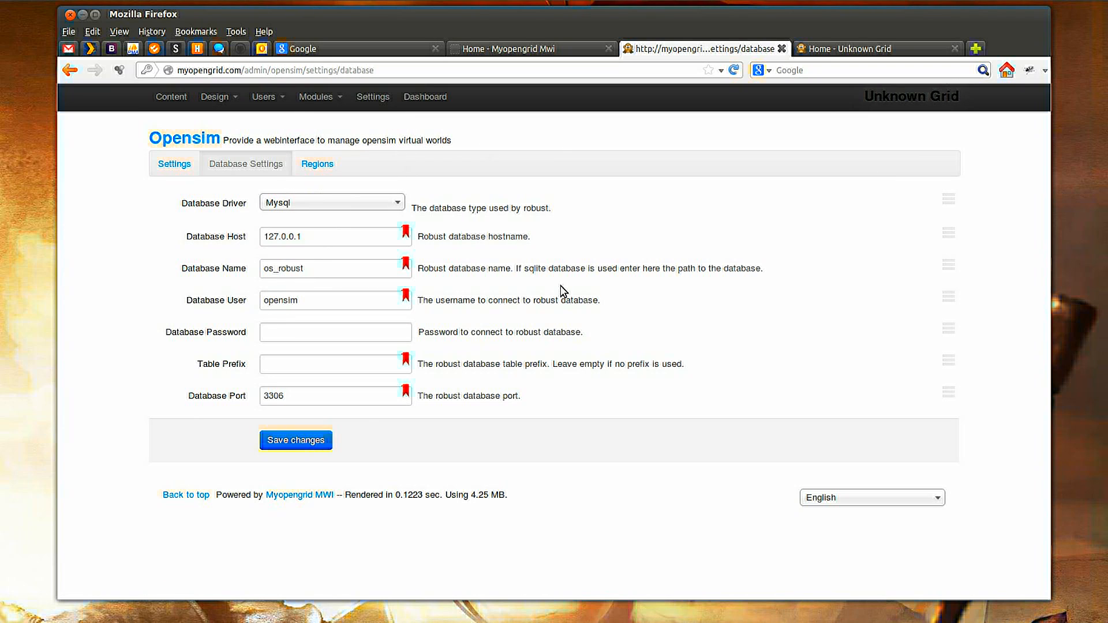